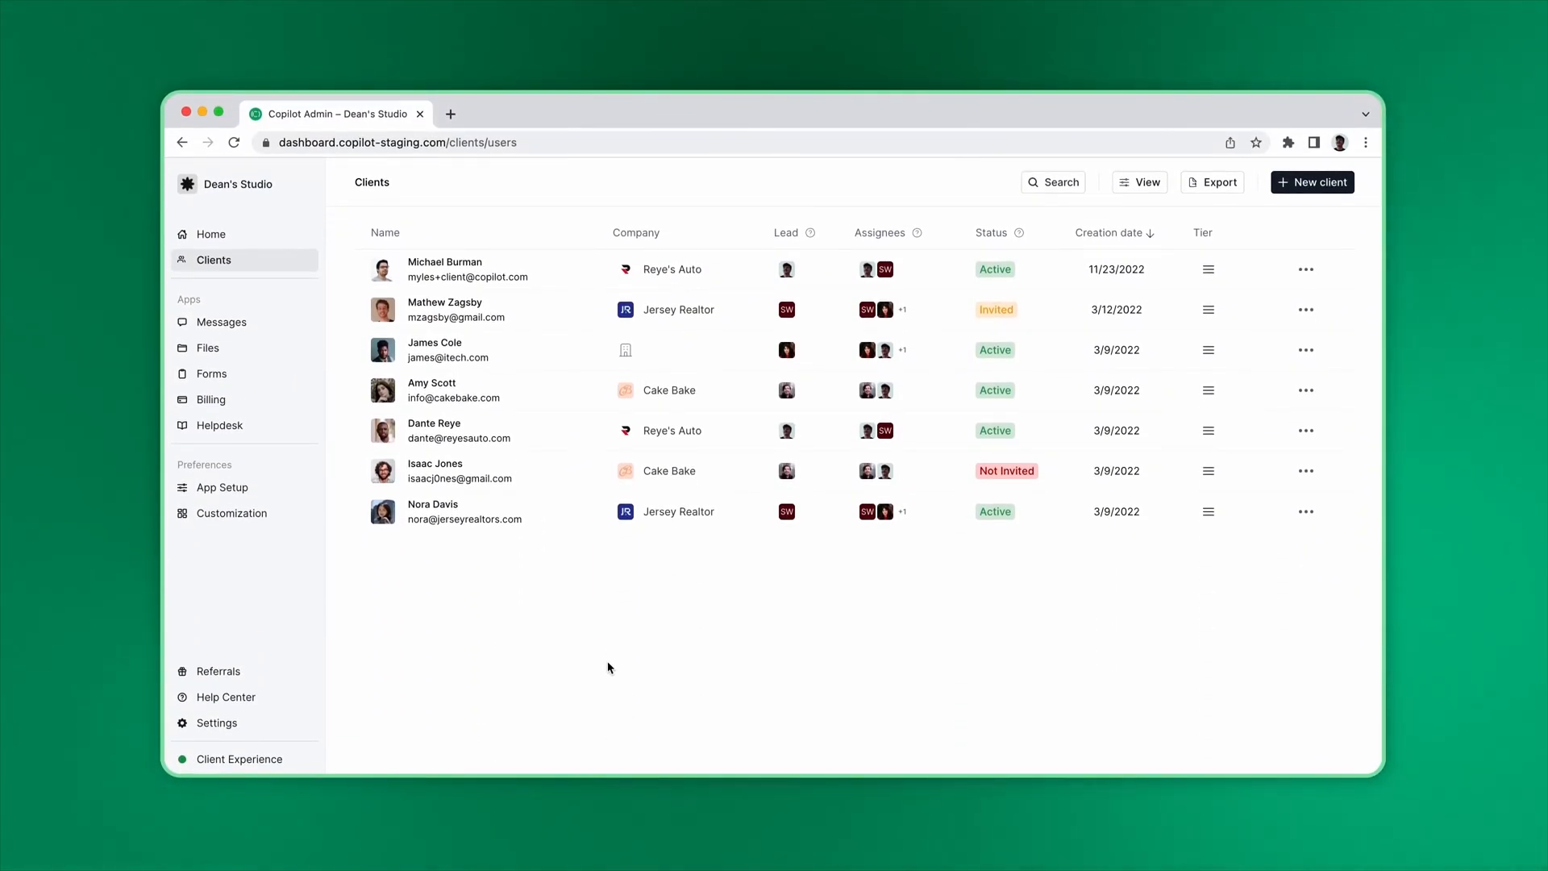
Switch off Enable companies in General settings, update and confirm the save.
{"action": "left_click", "coordinate": [217, 722]}
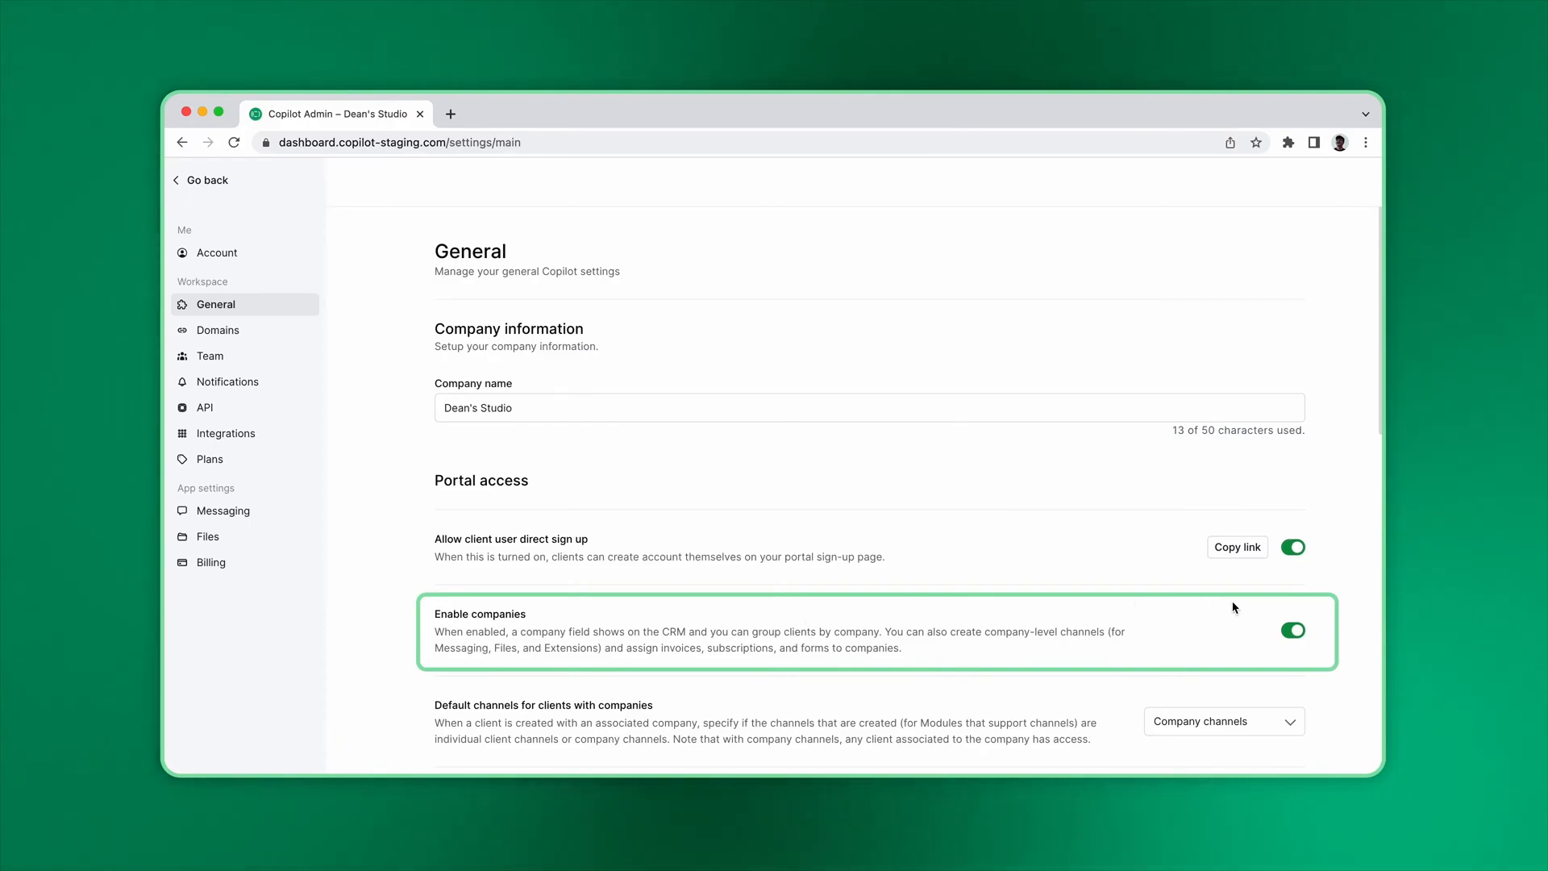
{"action": "left_click", "coordinate": [1294, 629]}
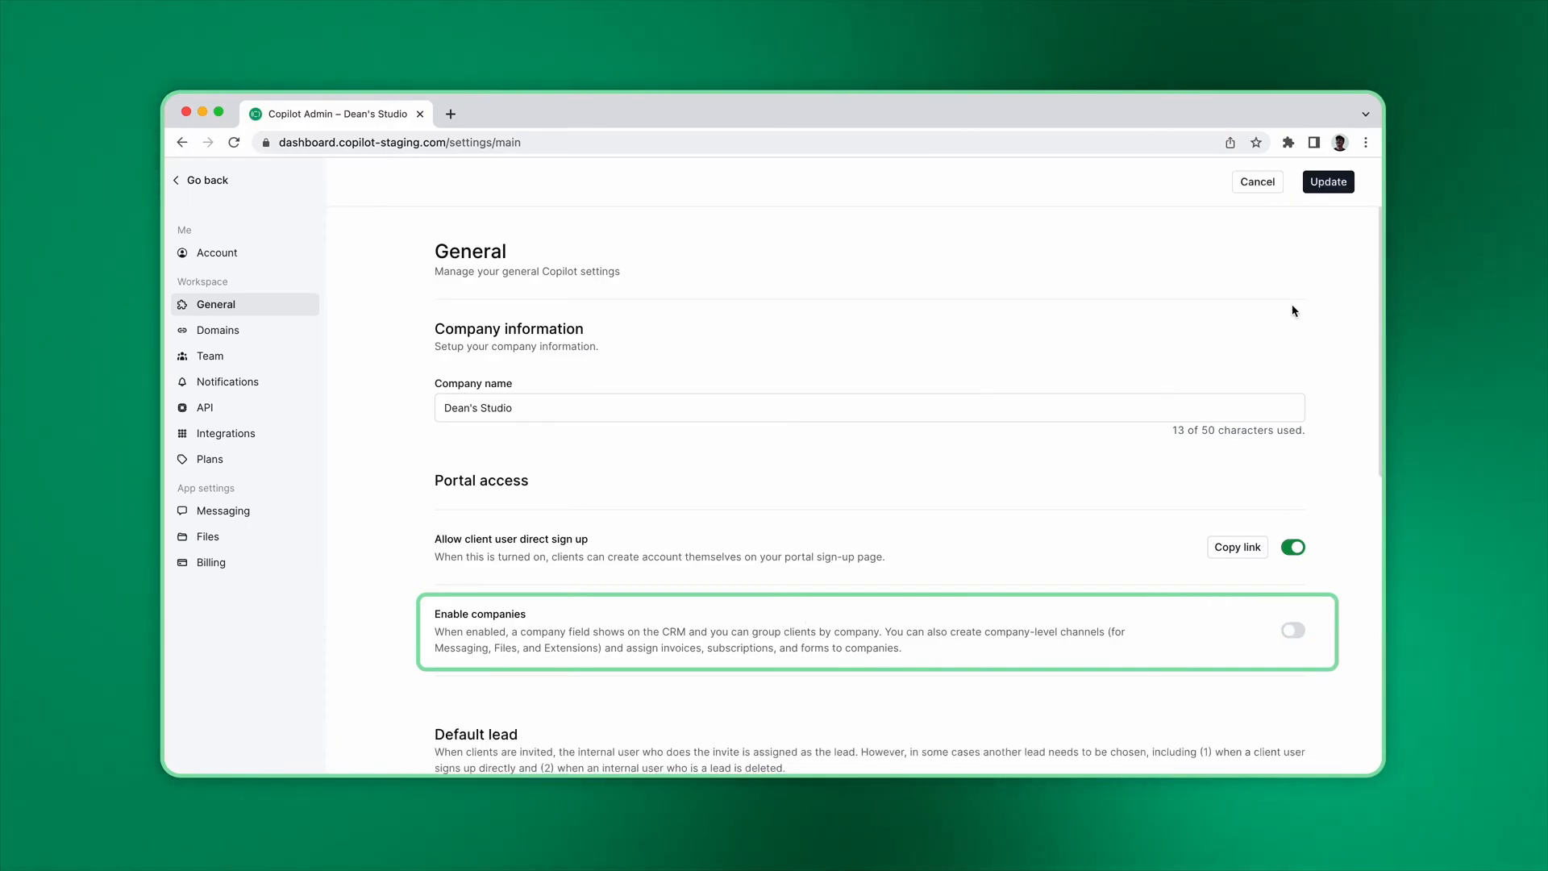
{"action": "left_click", "coordinate": [1328, 182]}
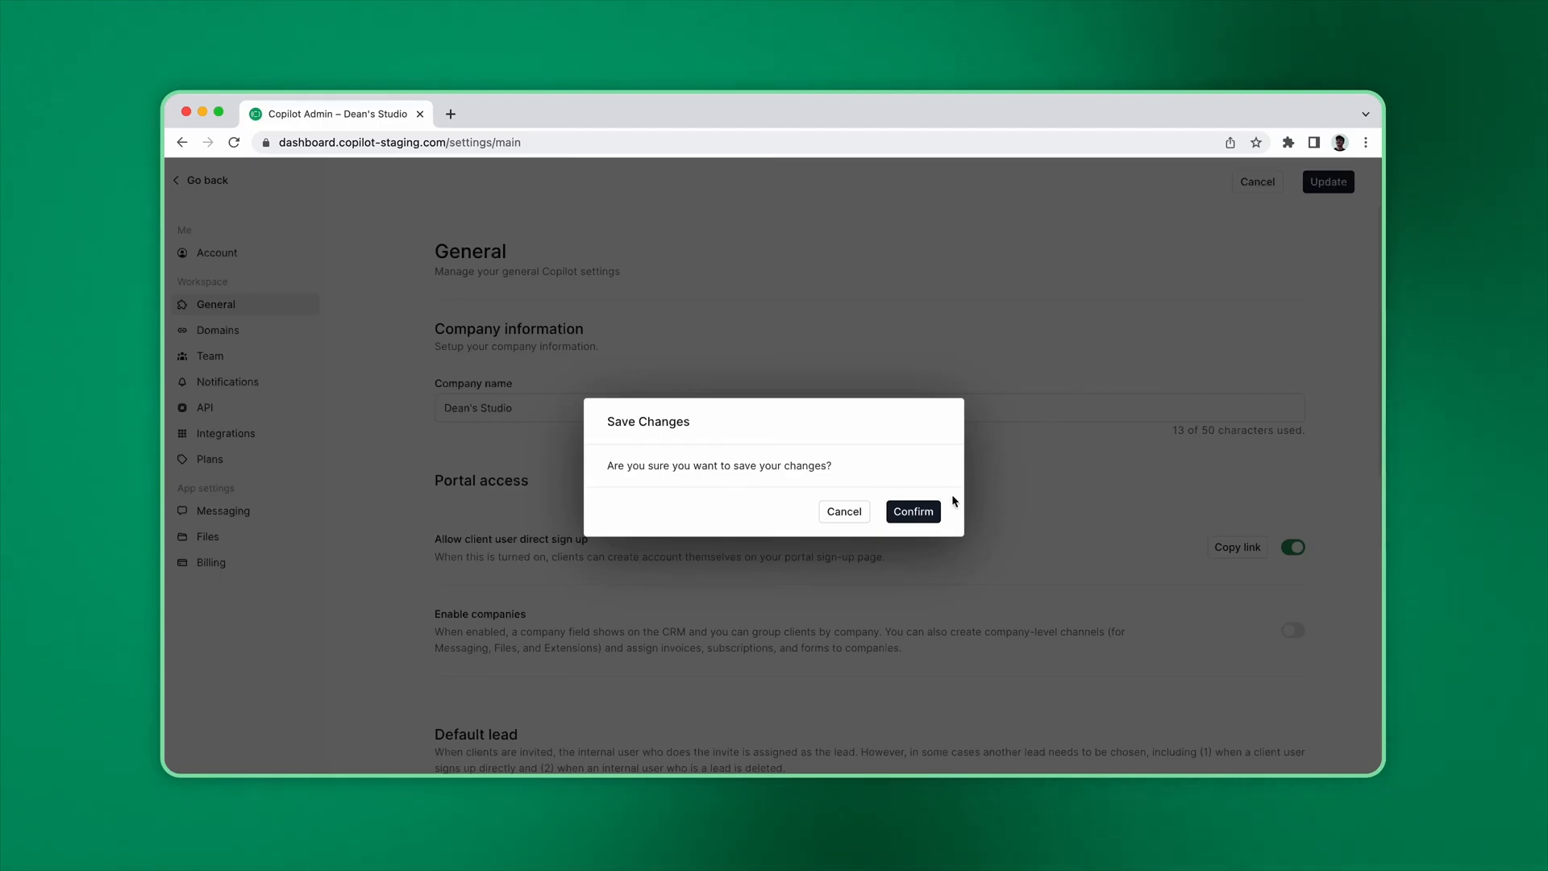
{"action": "left_click", "coordinate": [913, 510]}
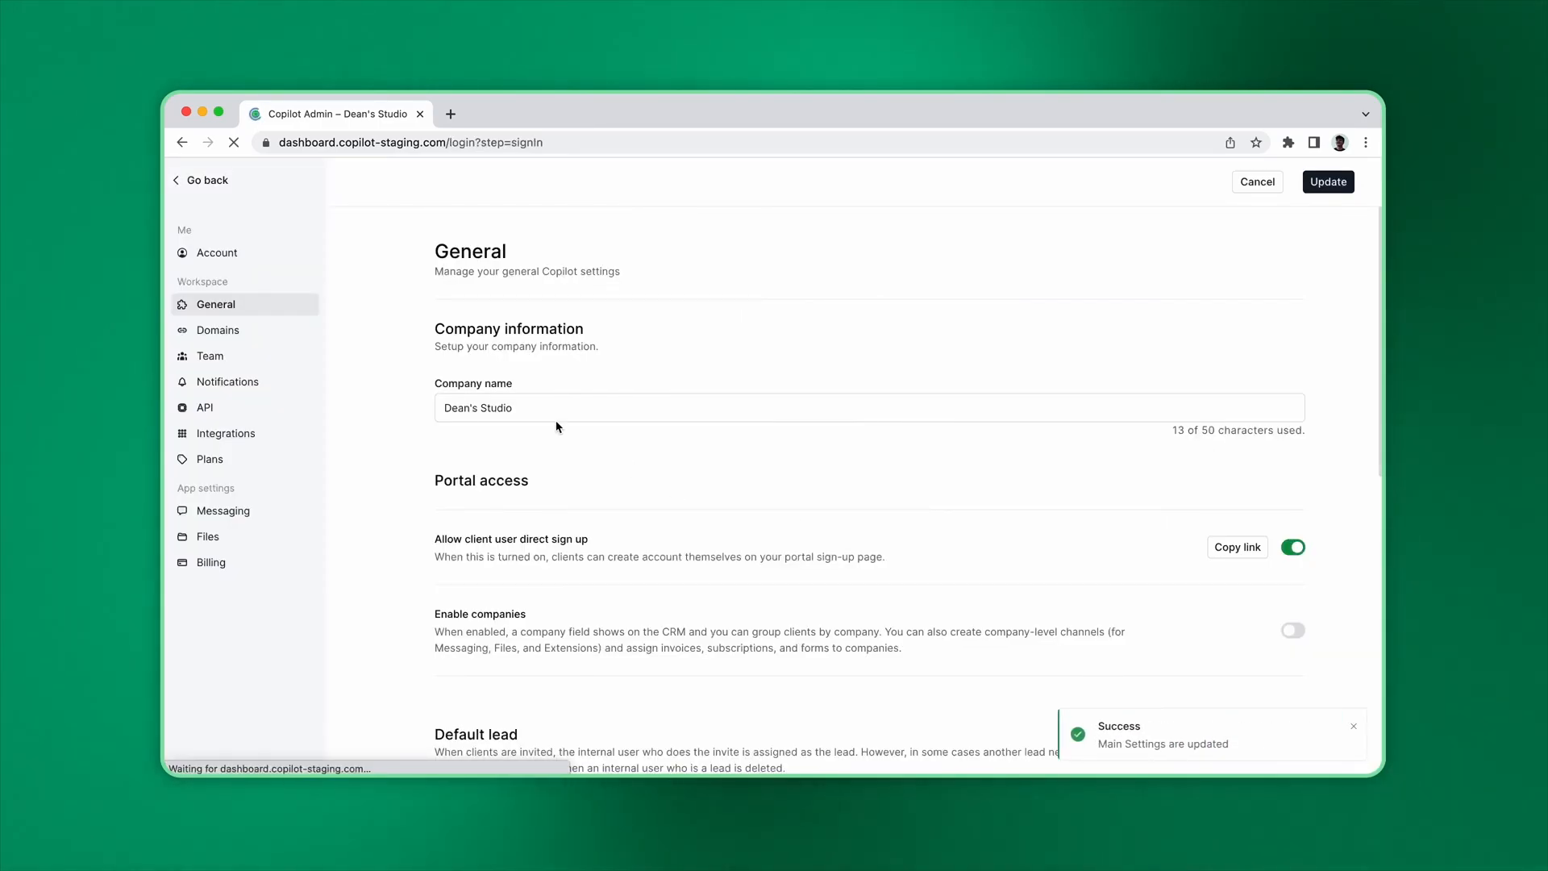
Return to the Clients list, showing no Company column, and briefly peek at the New client menu.
{"action": "left_click", "coordinate": [216, 259]}
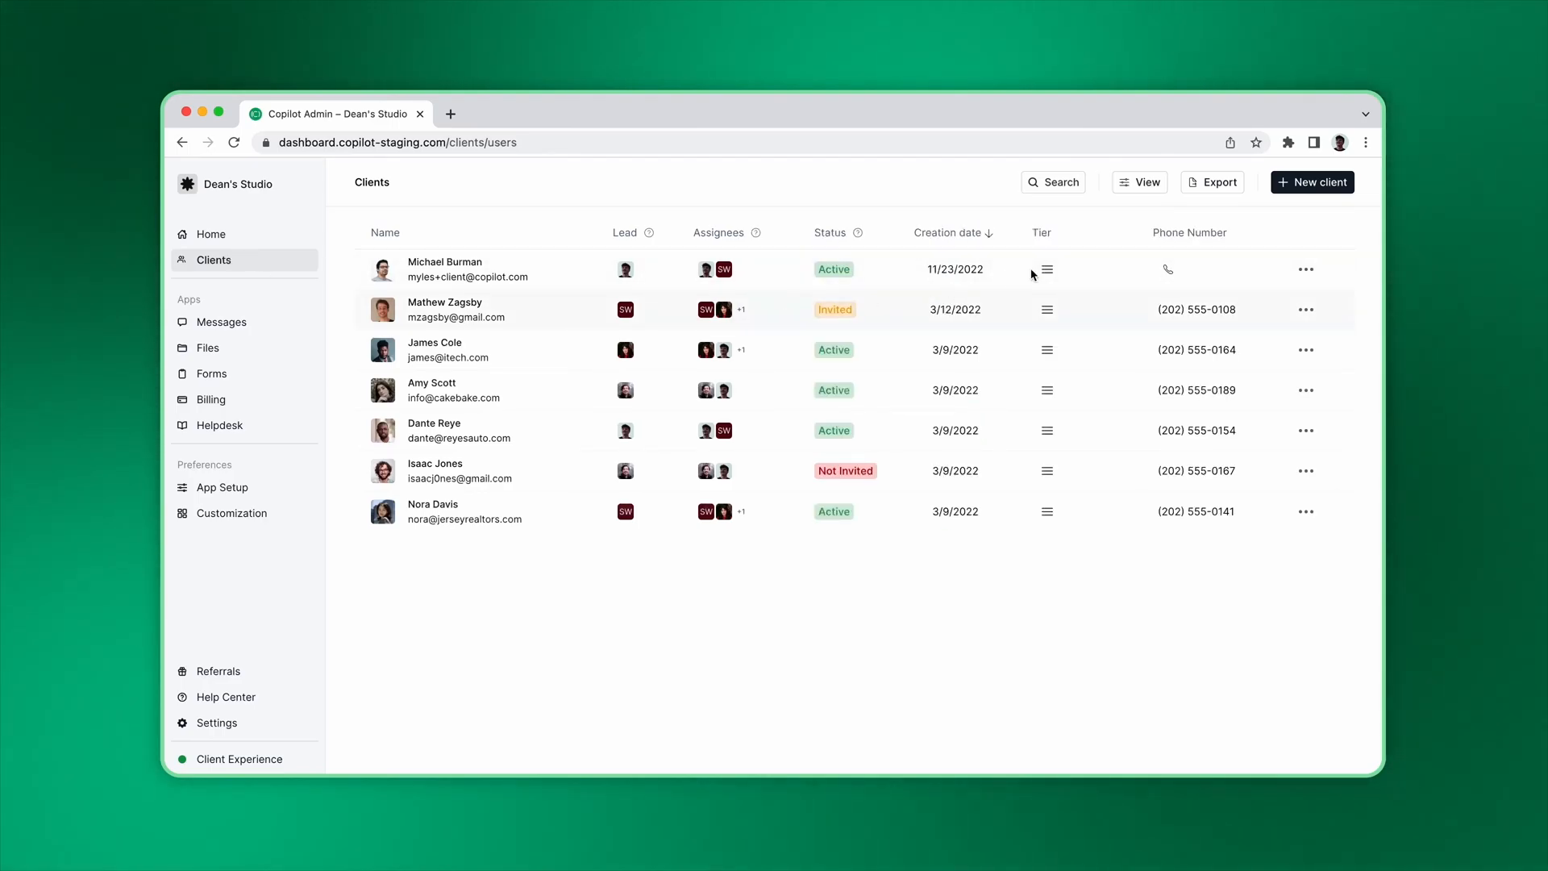
{"action": "left_click", "coordinate": [1305, 188]}
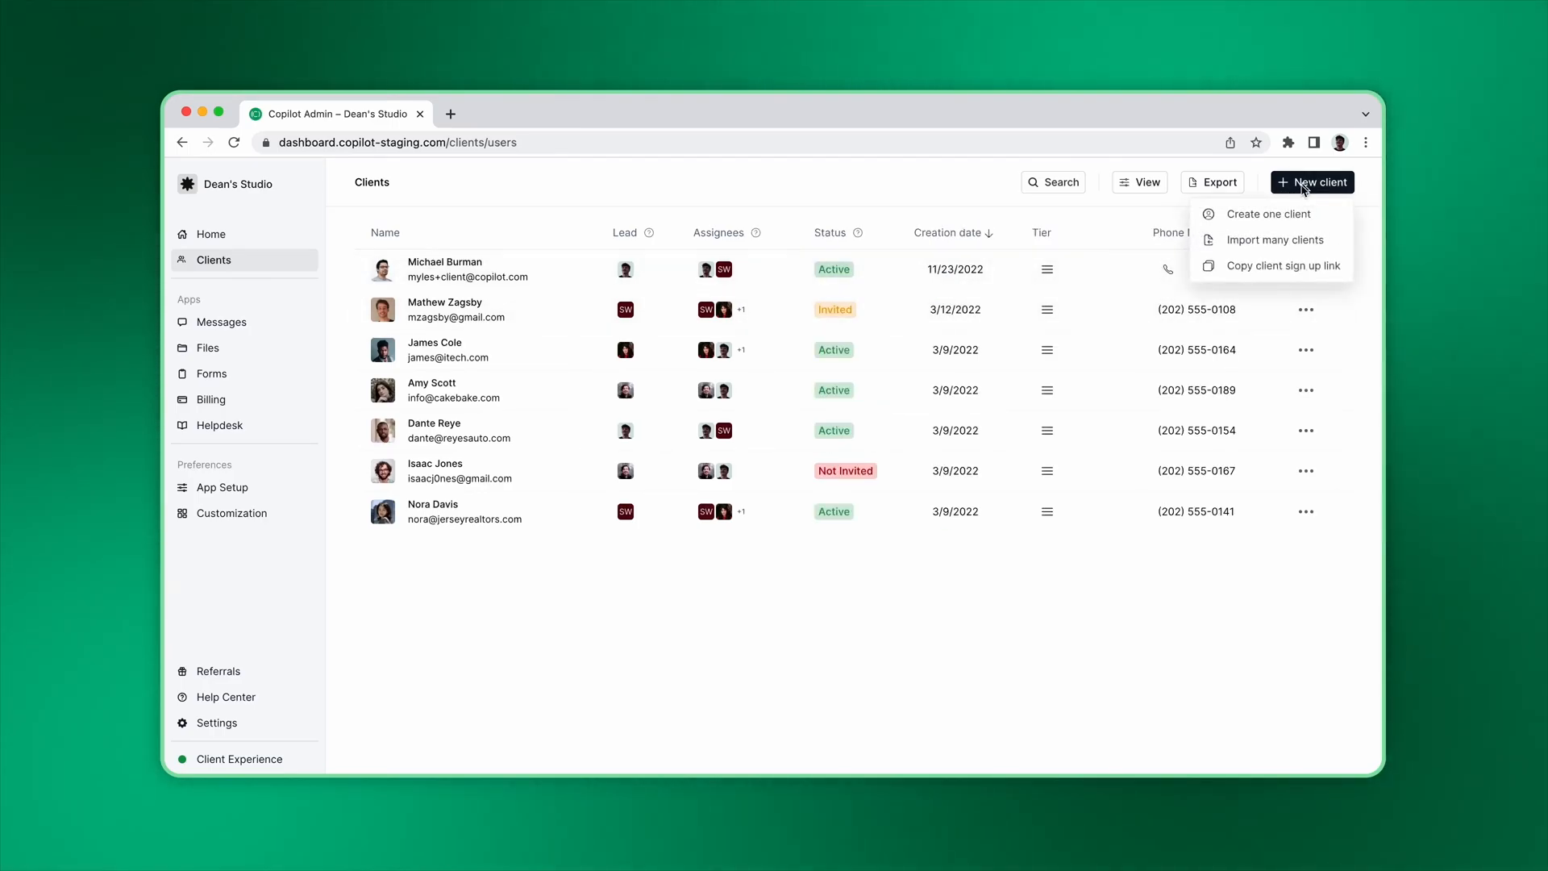
{"action": "left_click", "coordinate": [1287, 212]}
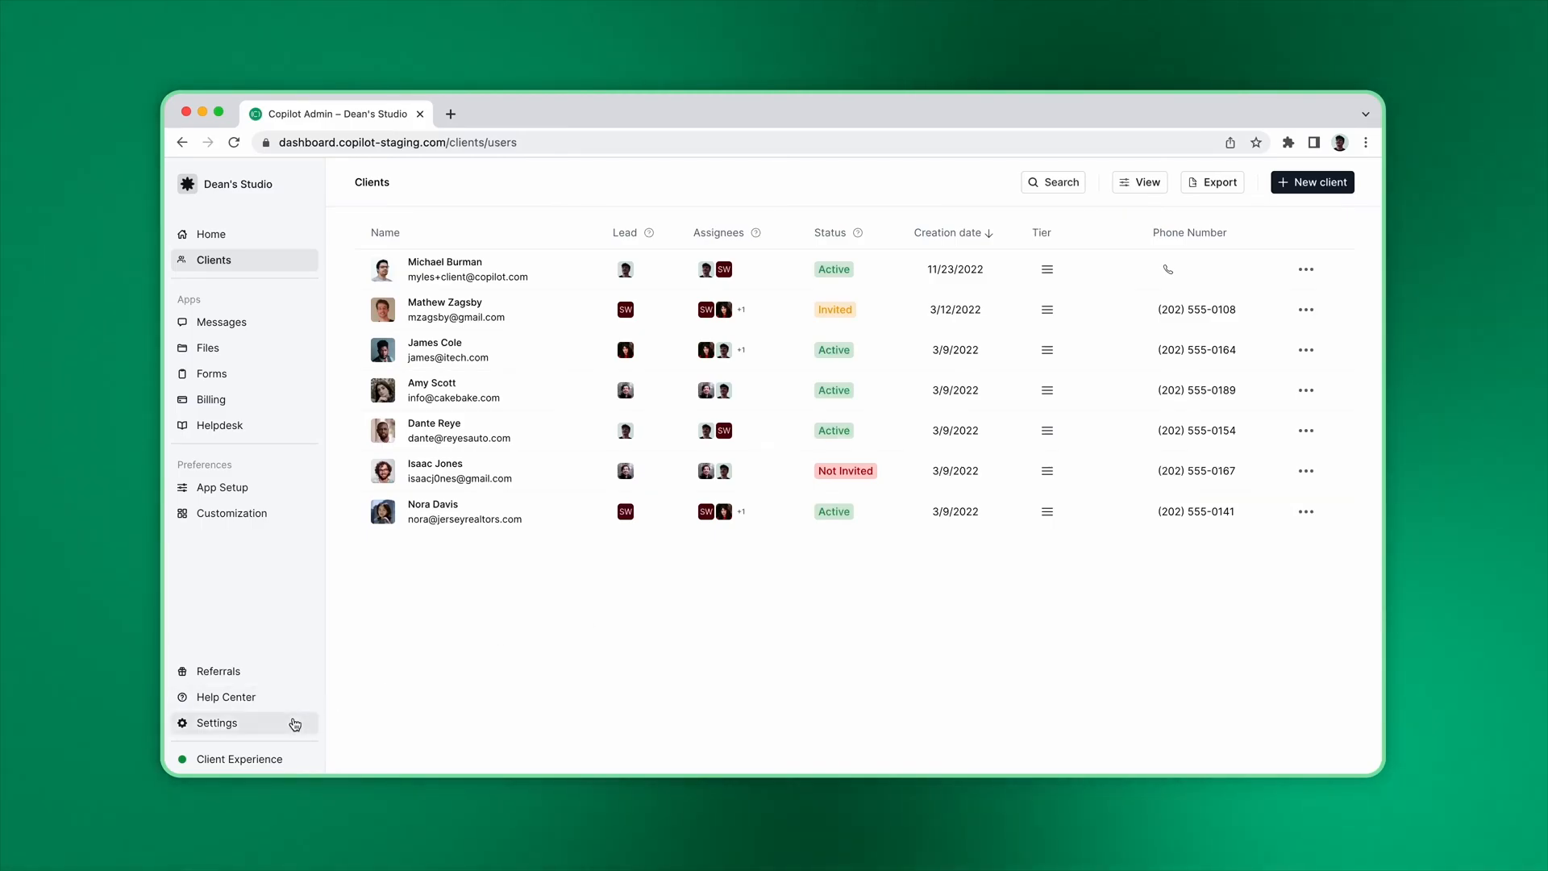
Switch Enable companies back on in General settings, confirm the update, and leave settings.
{"action": "left_click", "coordinate": [216, 723]}
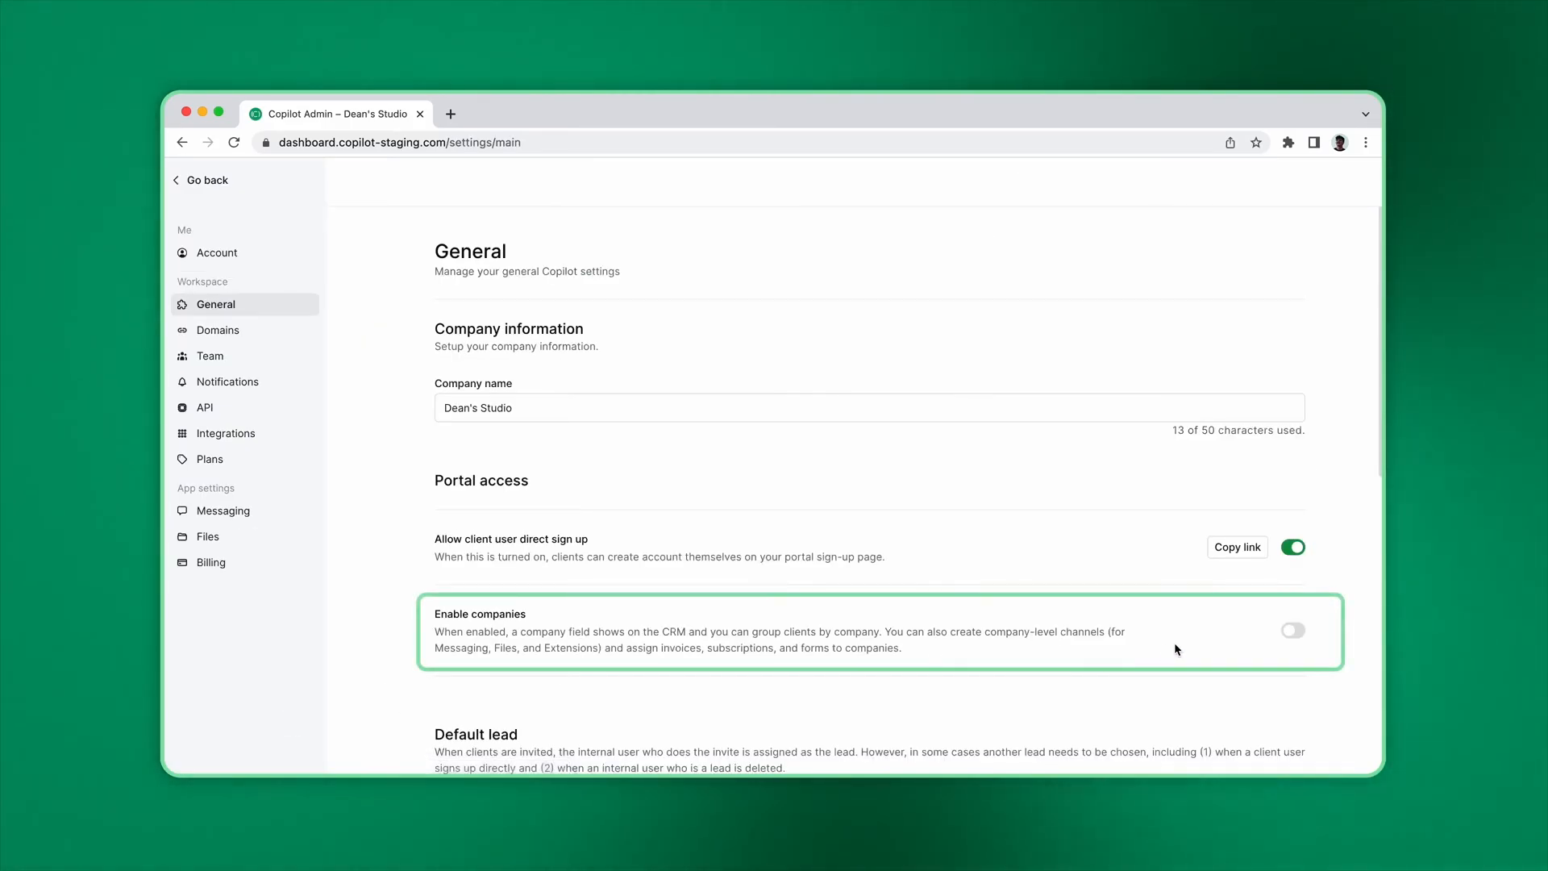
{"action": "left_click", "coordinate": [1292, 630]}
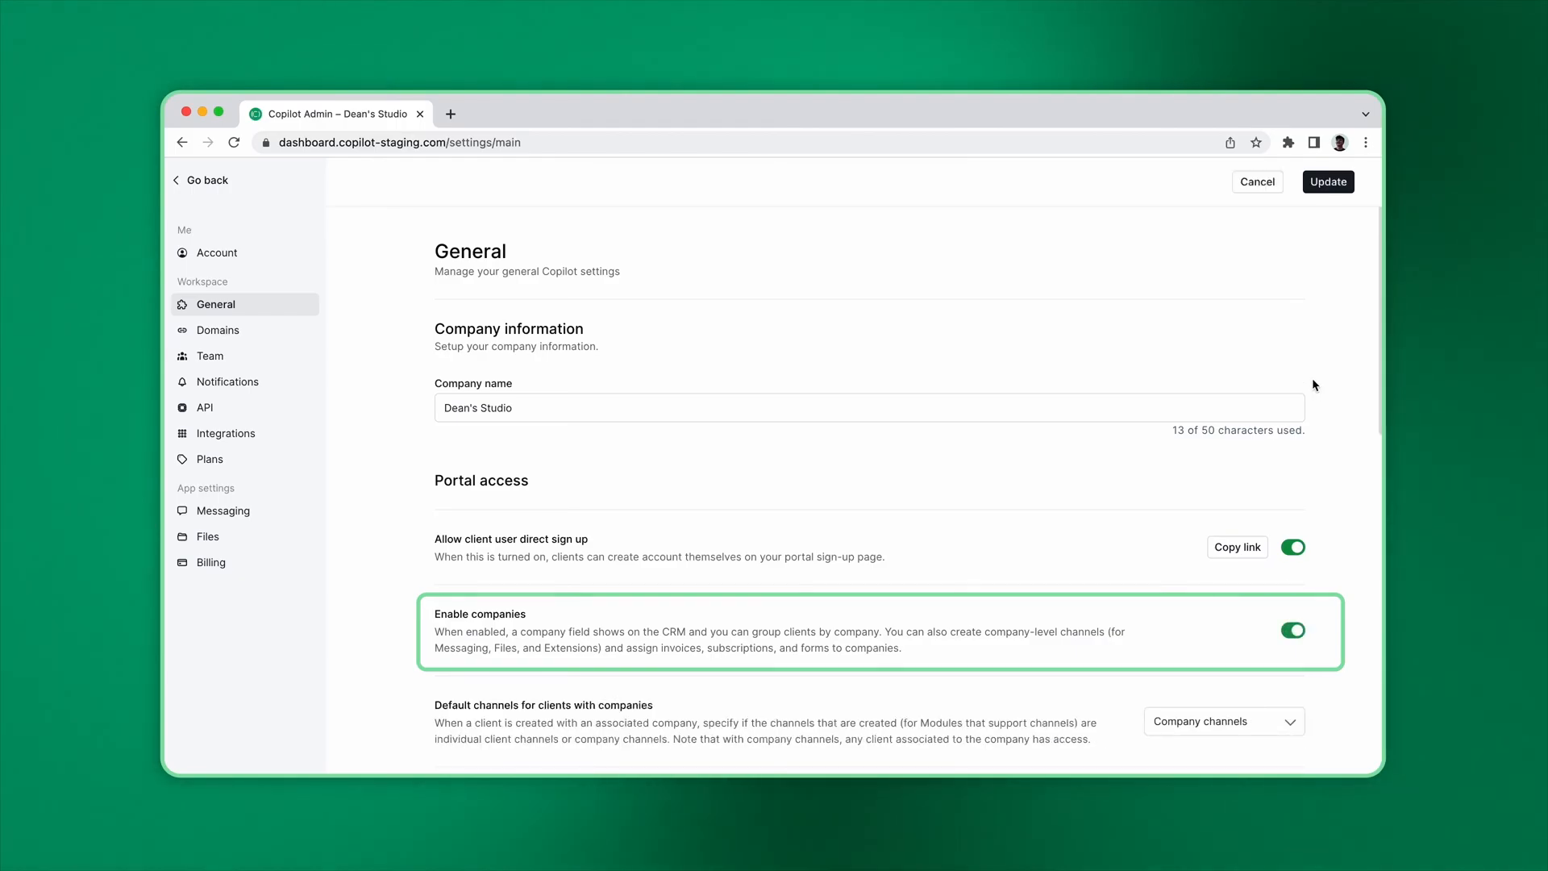
{"action": "left_click", "coordinate": [1328, 182]}
{"action": "left_click", "coordinate": [914, 513]}
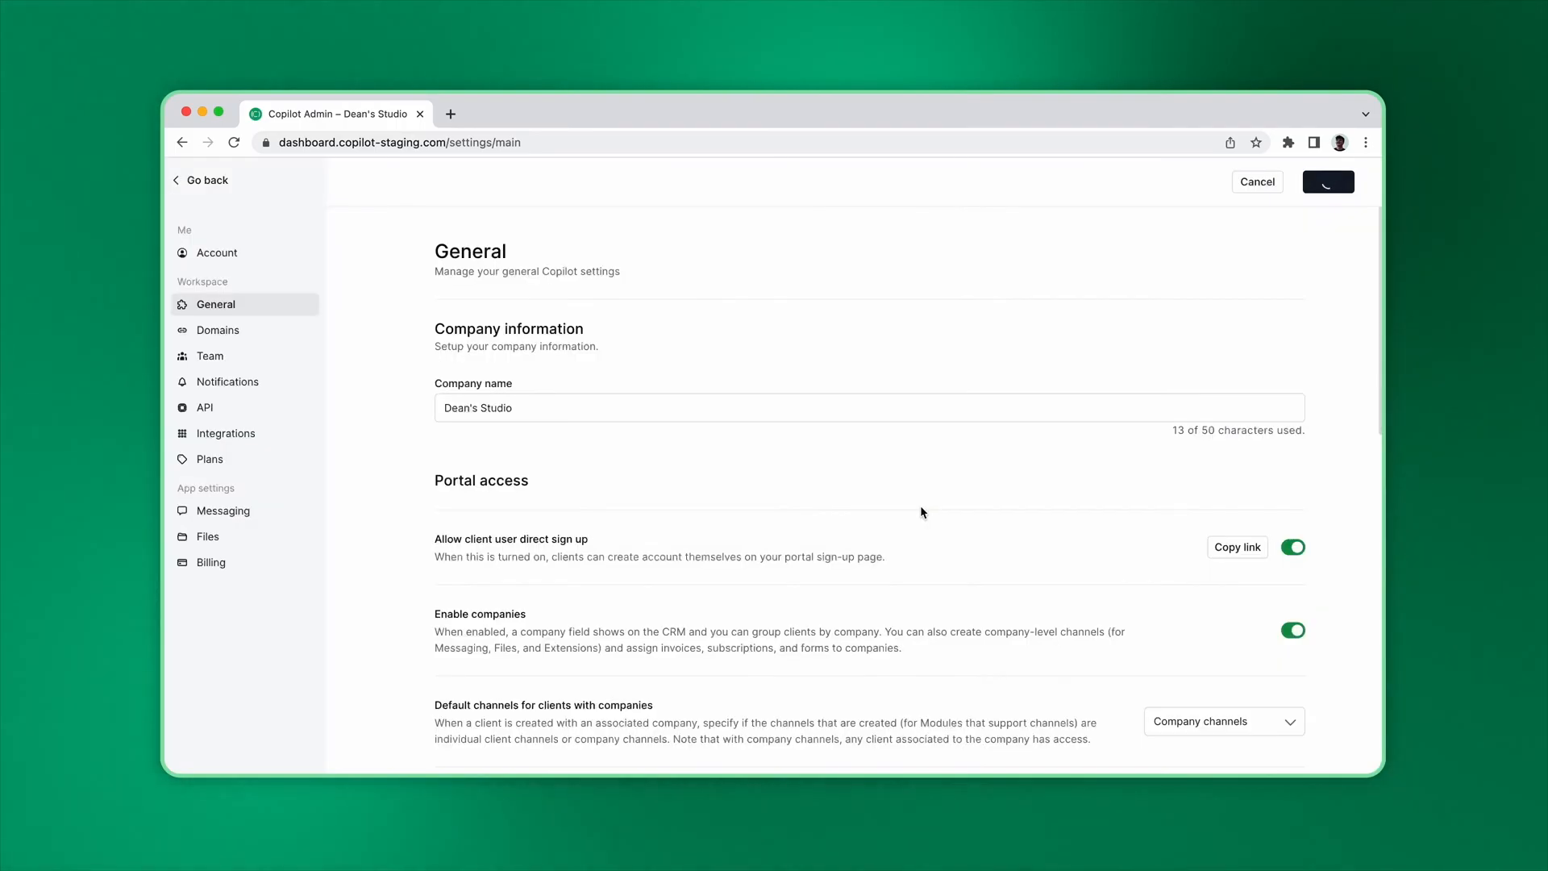
{"action": "left_click", "coordinate": [206, 179]}
{"action": "left_click", "coordinate": [214, 260]}
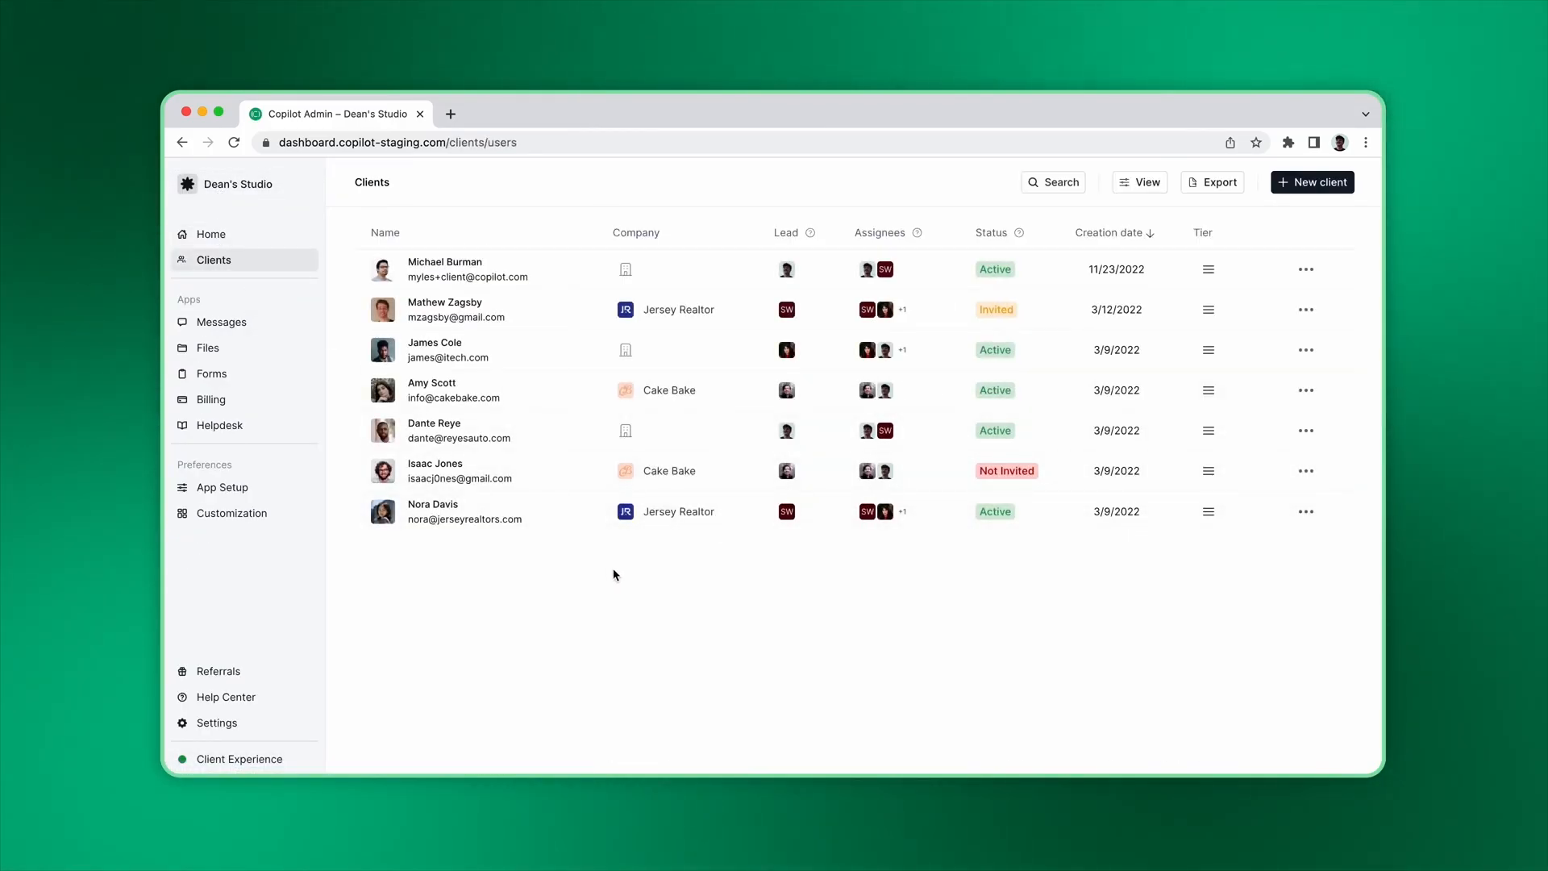
{"action": "left_click", "coordinate": [626, 268]}
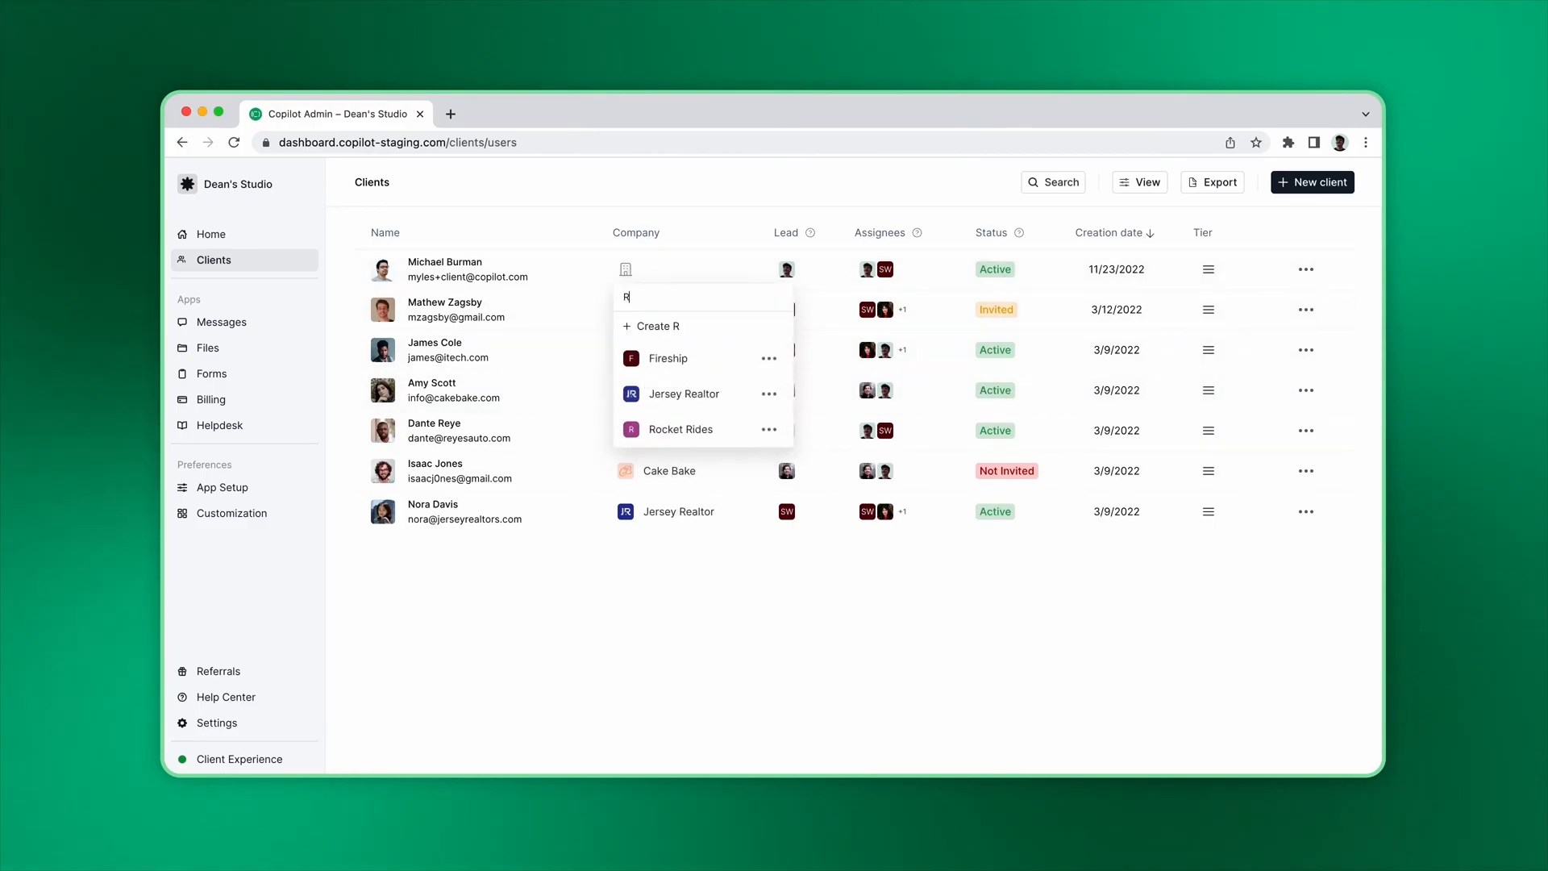
{"action": "type", "text": "Reye's Auto"}
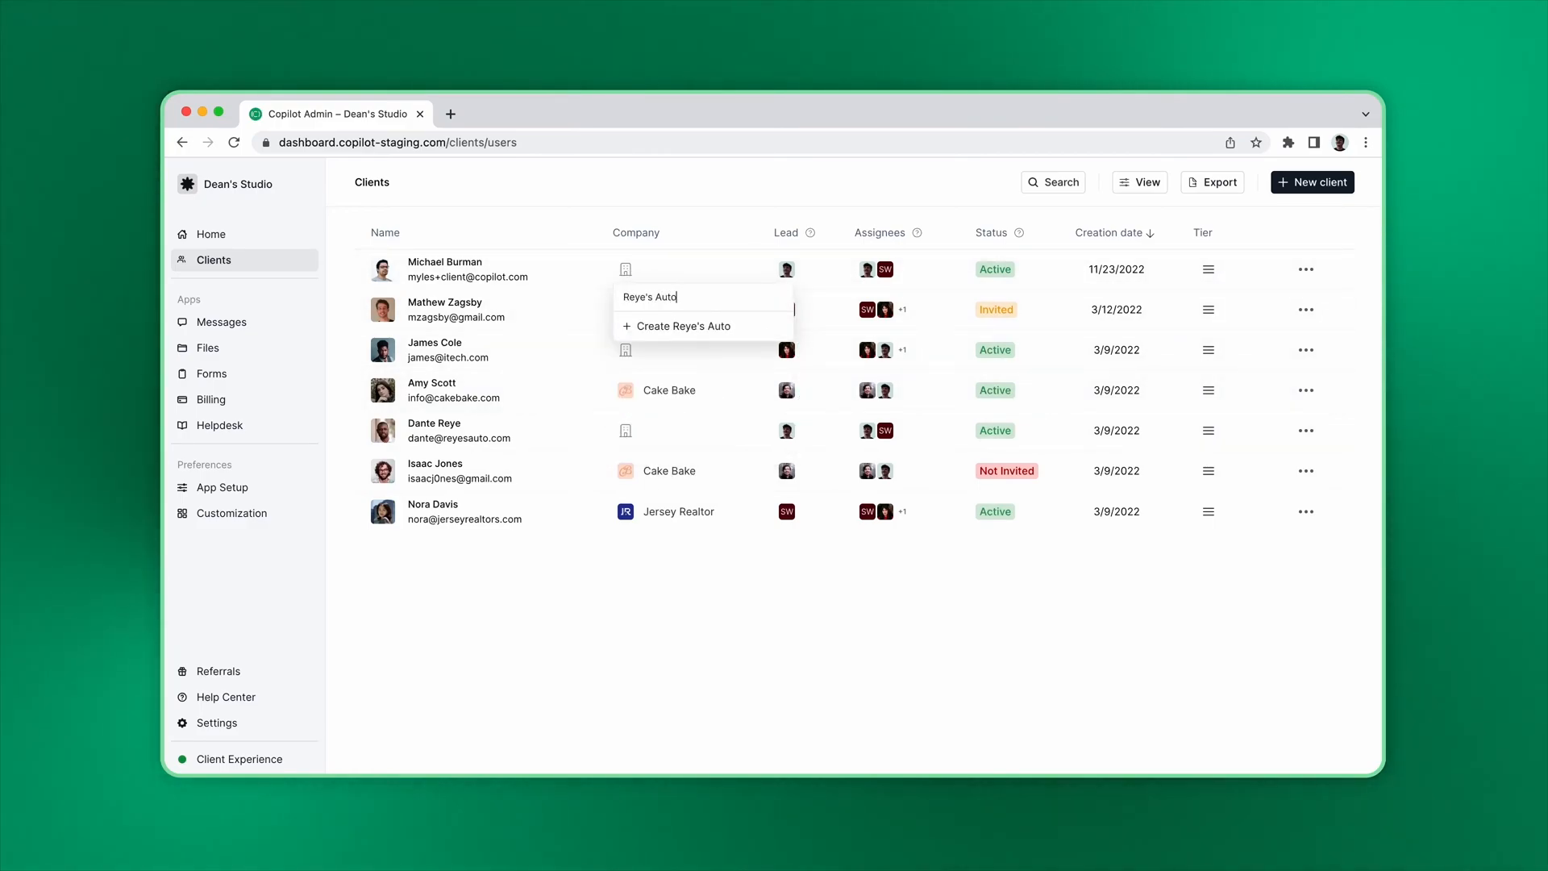
{"action": "left_click", "coordinate": [653, 326]}
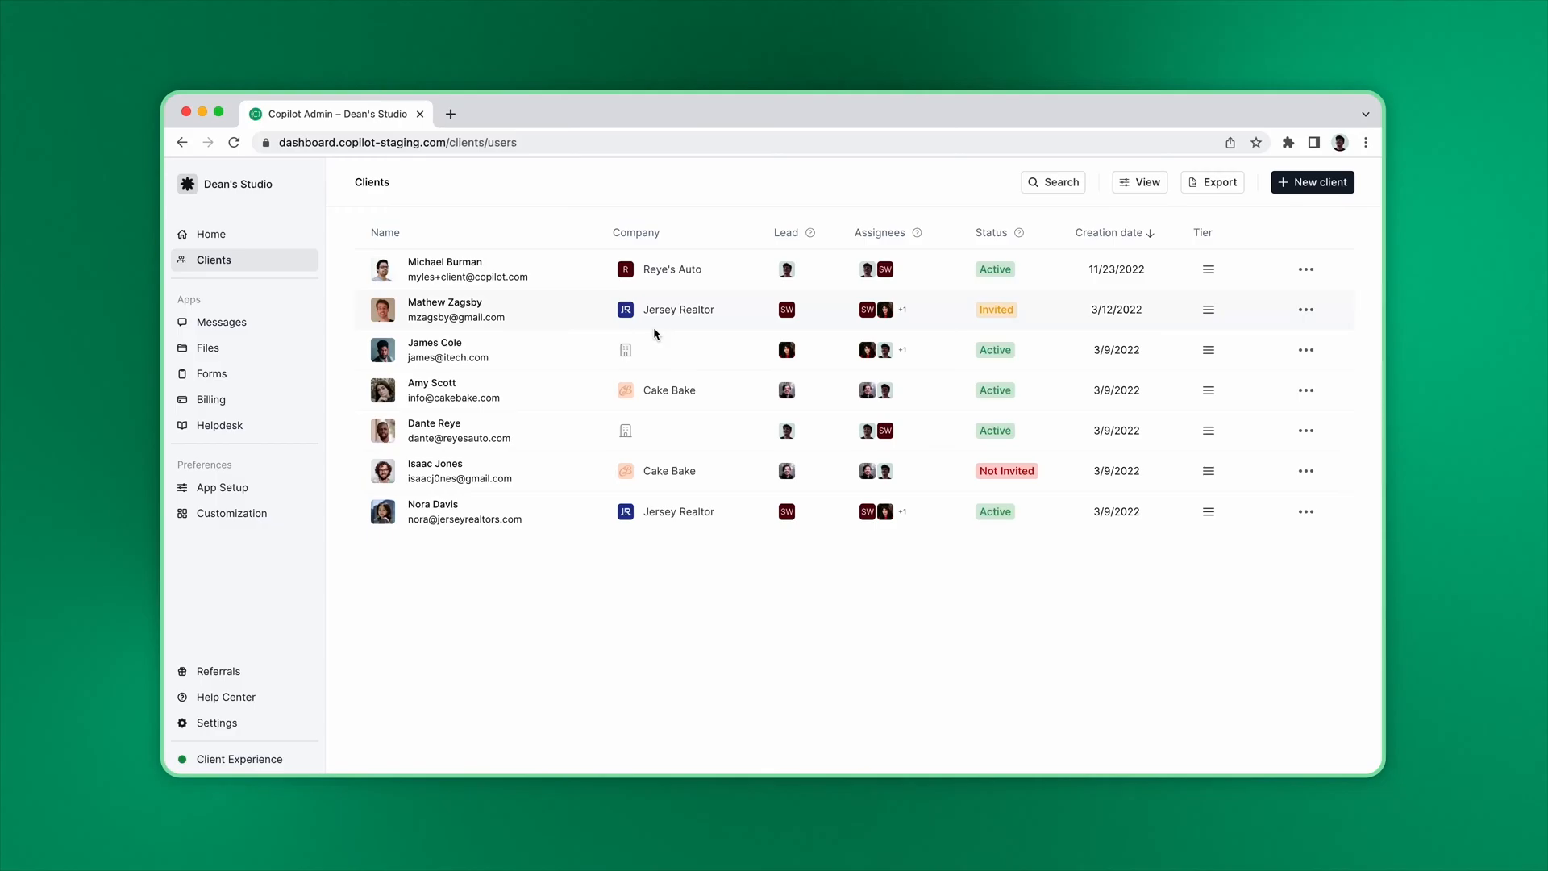
Edit the Reye's Auto company details and start choosing a new avatar image.
{"action": "left_click", "coordinate": [659, 269]}
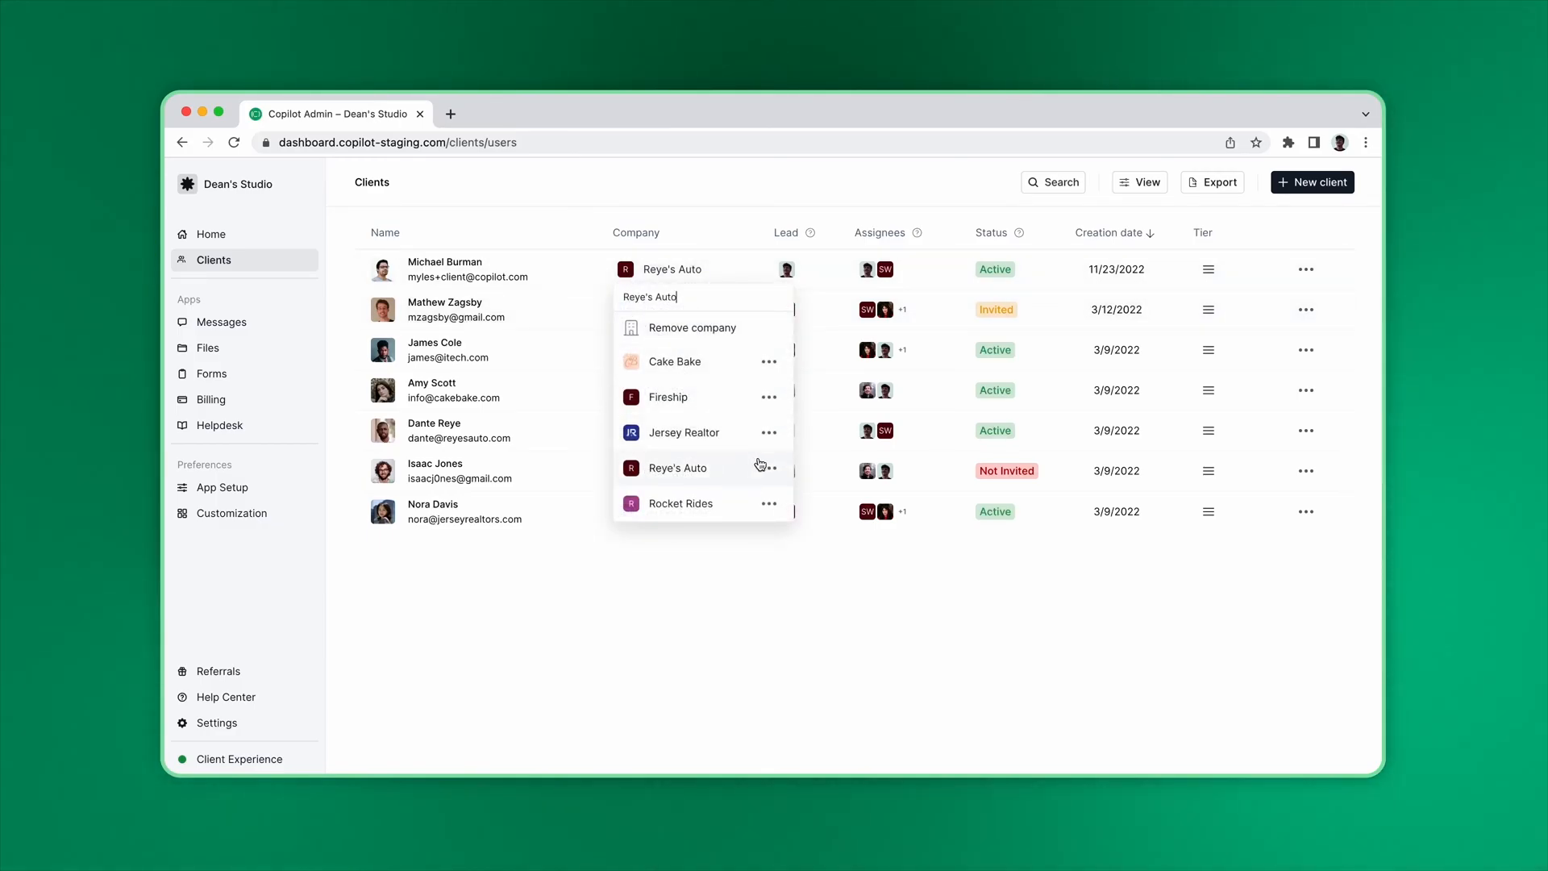
{"action": "left_click", "coordinate": [769, 468]}
{"action": "left_click", "coordinate": [676, 502]}
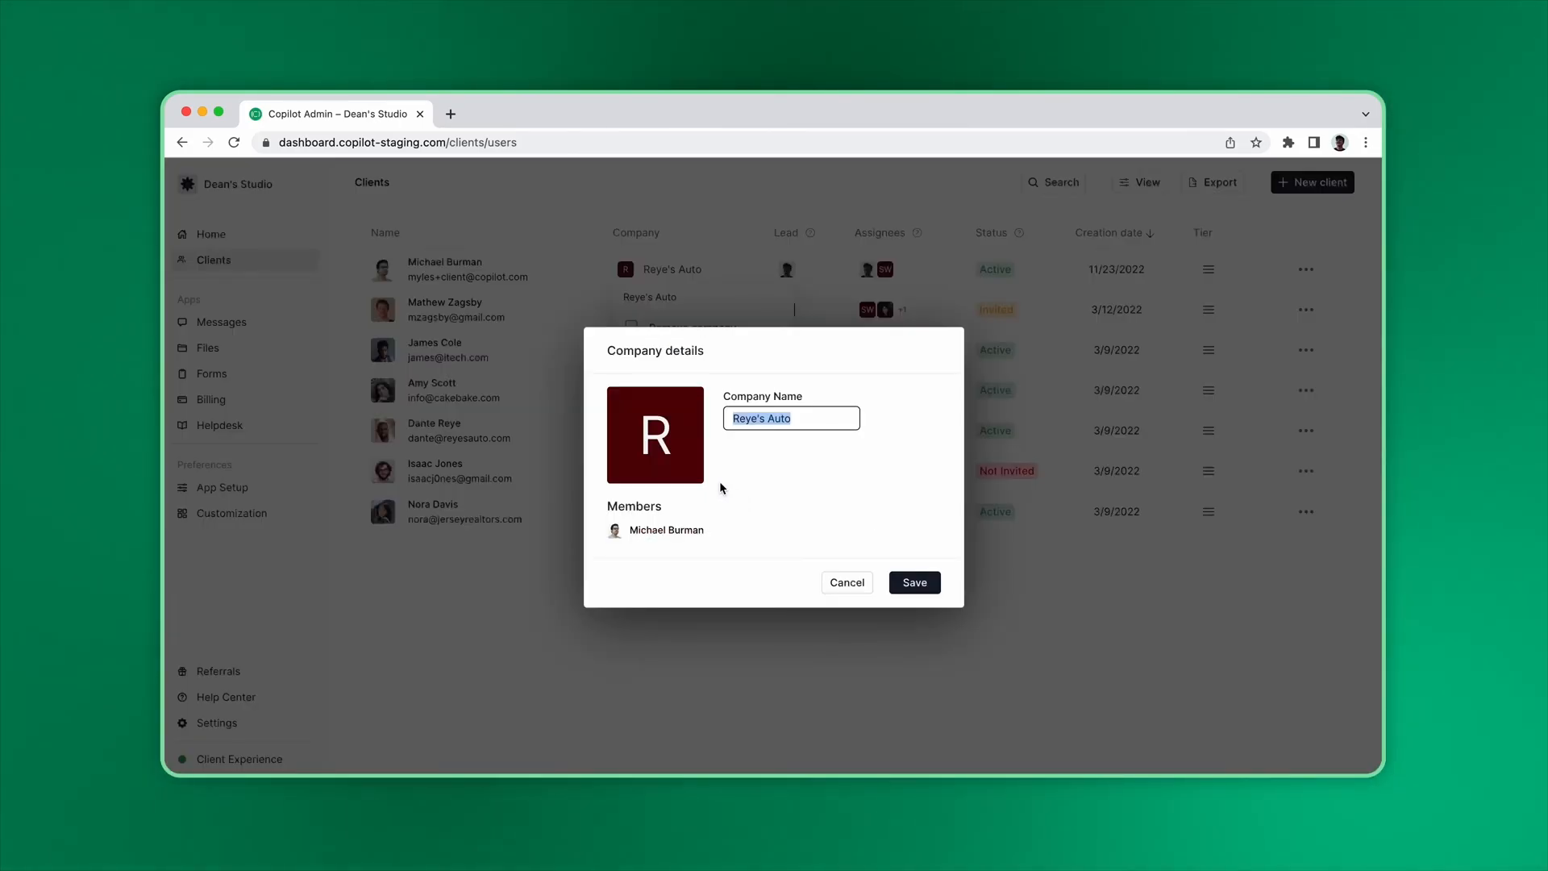
{"action": "left_click", "coordinate": [655, 433]}
Upload Reye's Auto.png as the logo, accept the crop, and save the company.
{"action": "left_click", "coordinate": [706, 333]}
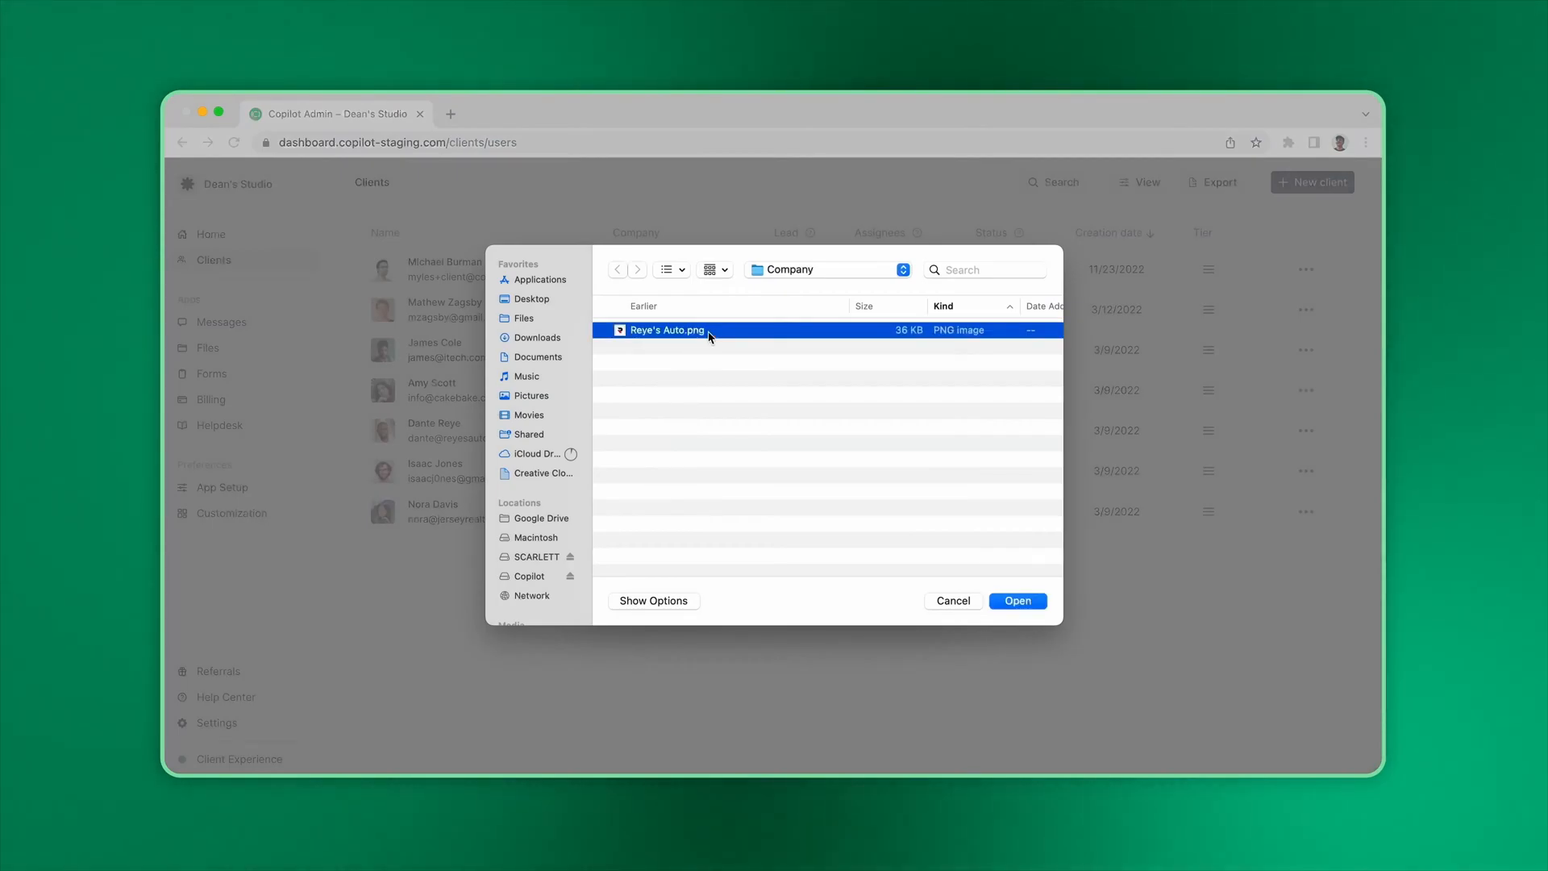
{"action": "left_click", "coordinate": [1017, 600]}
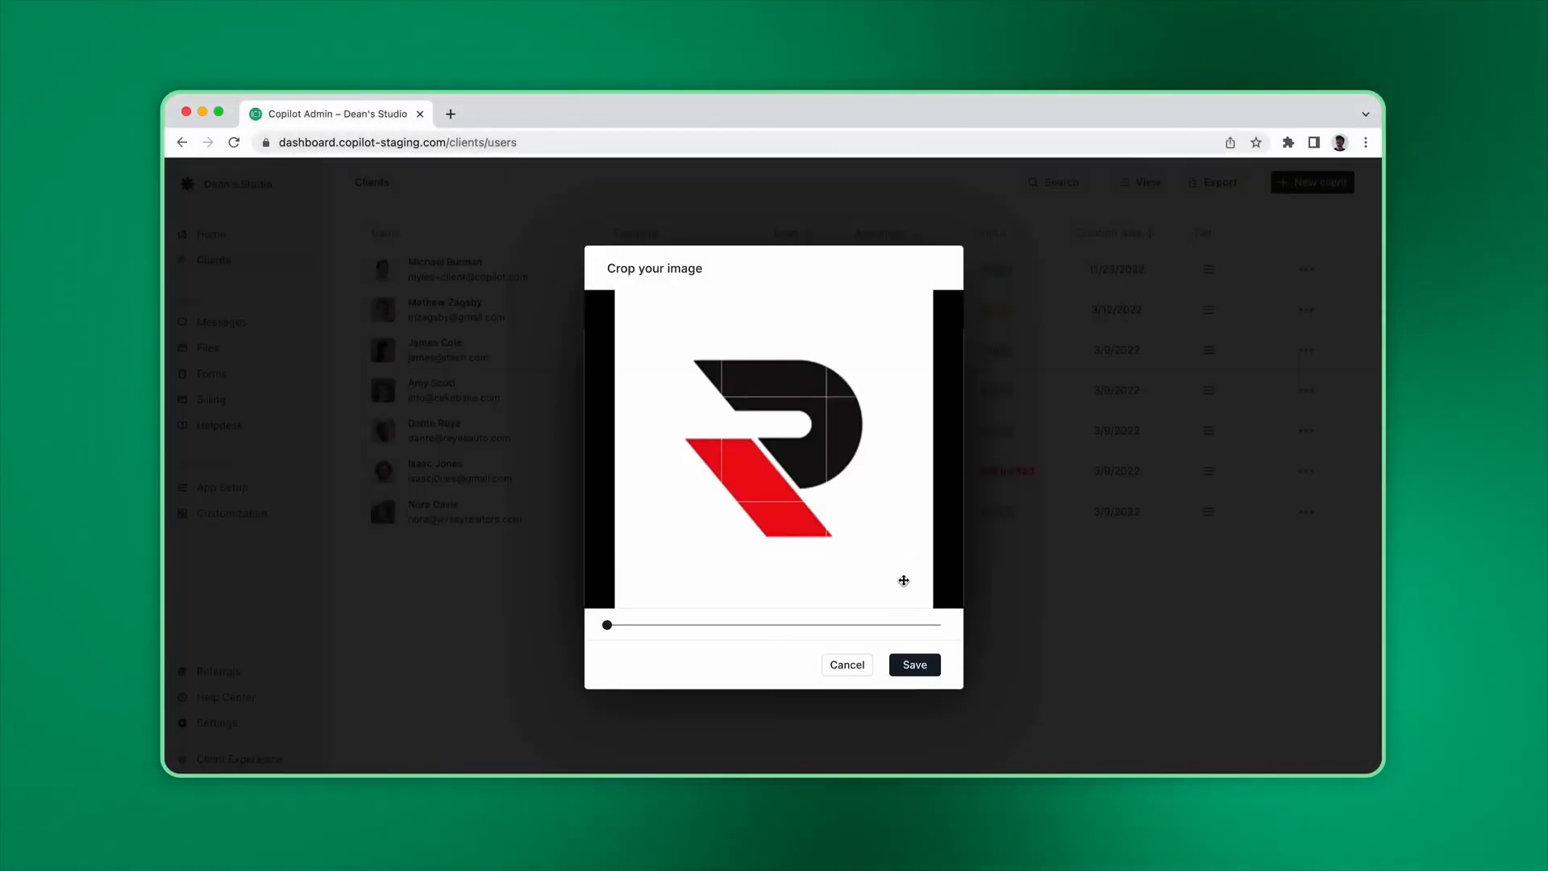
{"action": "left_click", "coordinate": [915, 665]}
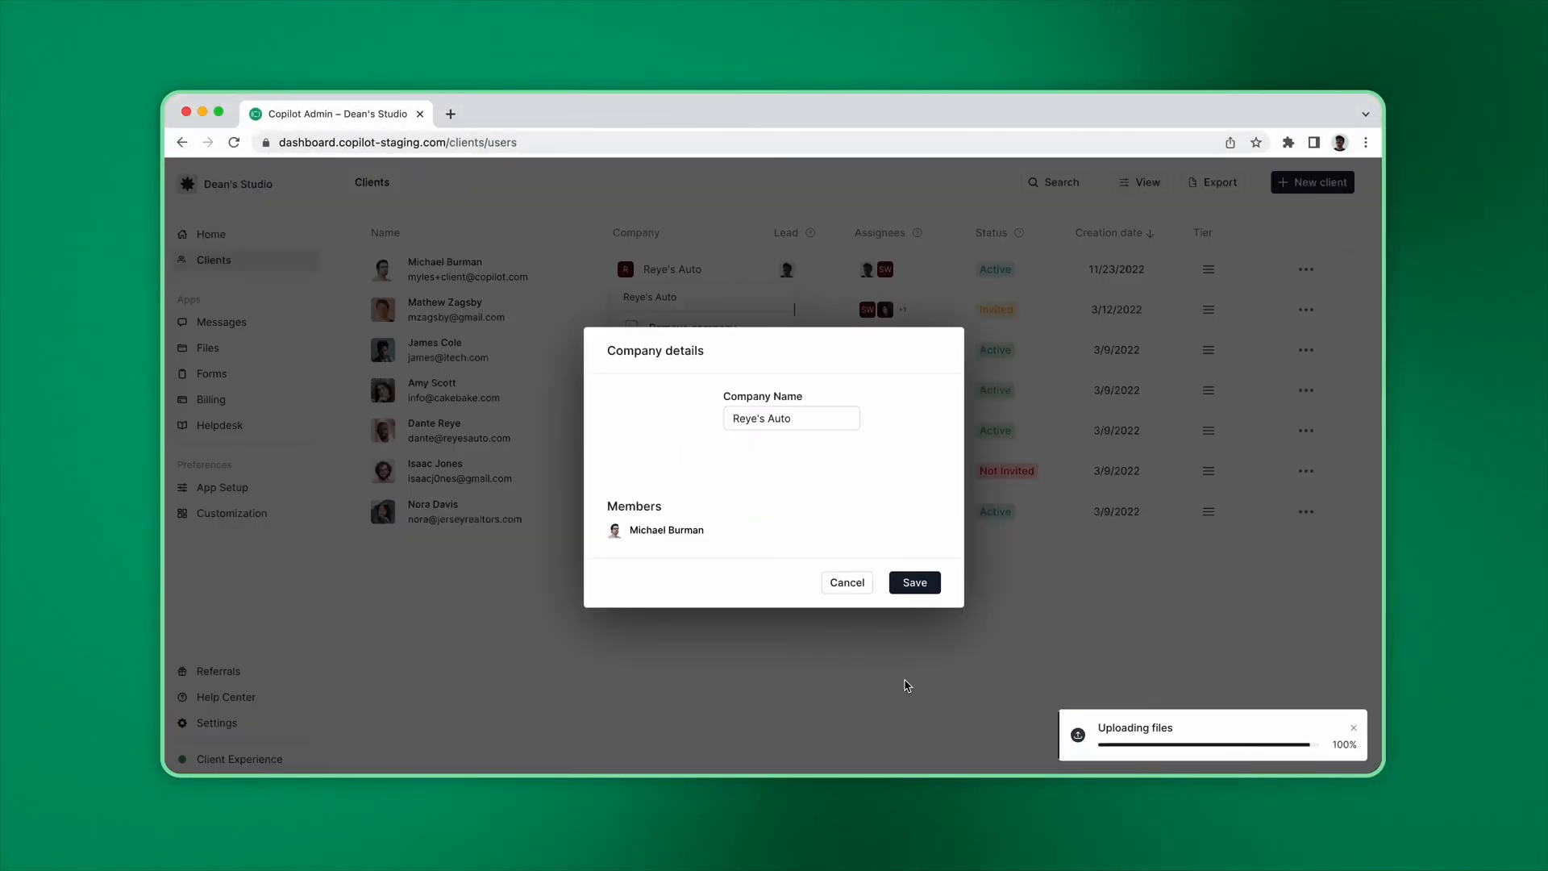
{"action": "left_click", "coordinate": [915, 583]}
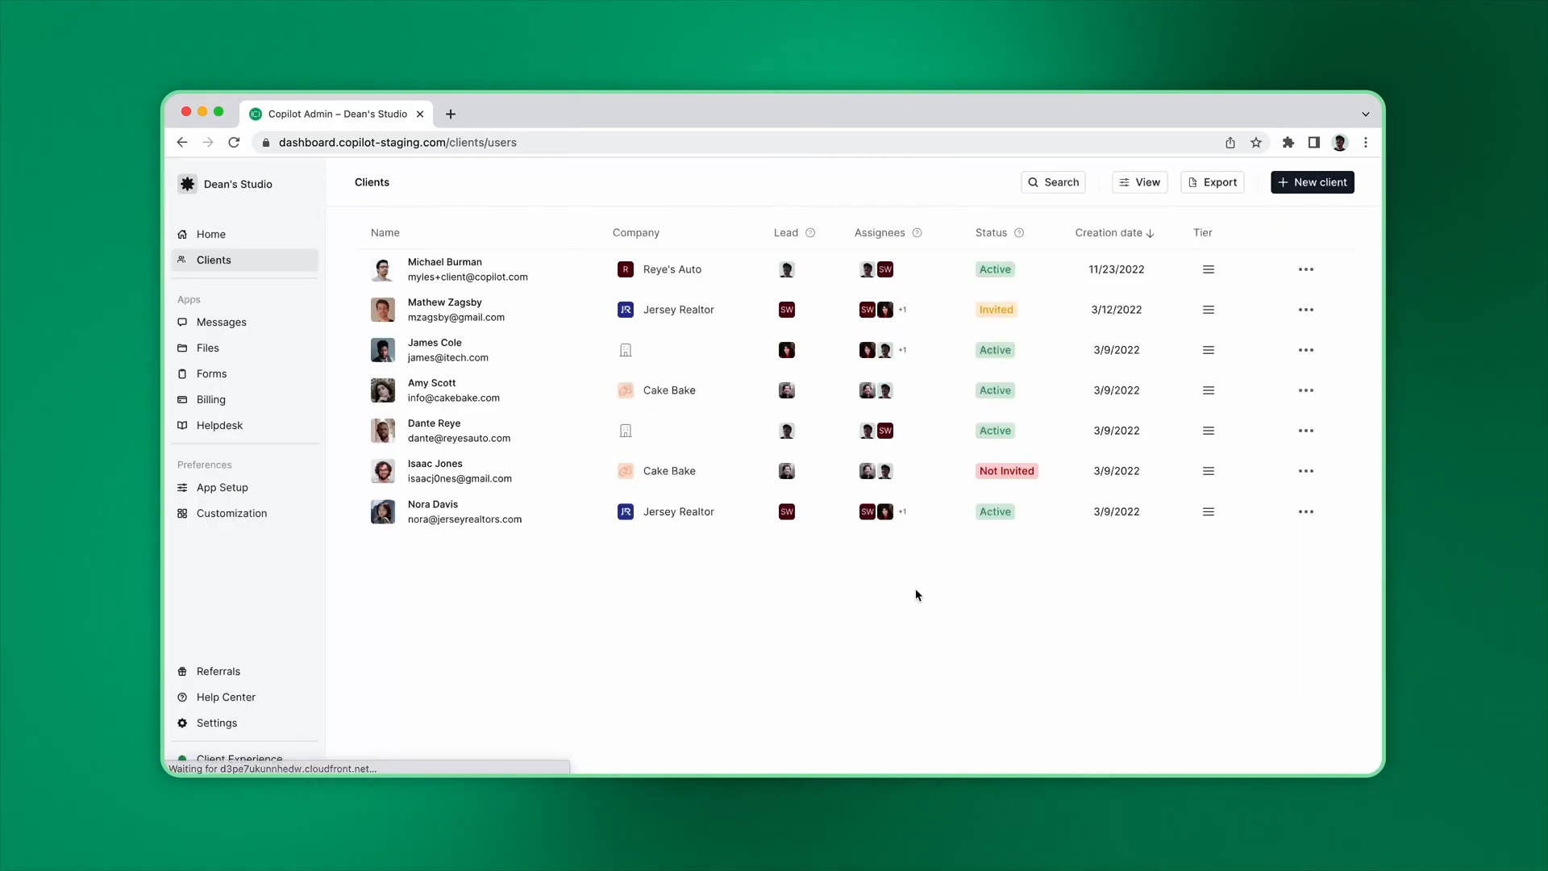
Assign Reye's Auto to the fifth client as well, then head toward the workspace settings.
{"action": "left_click", "coordinate": [627, 432]}
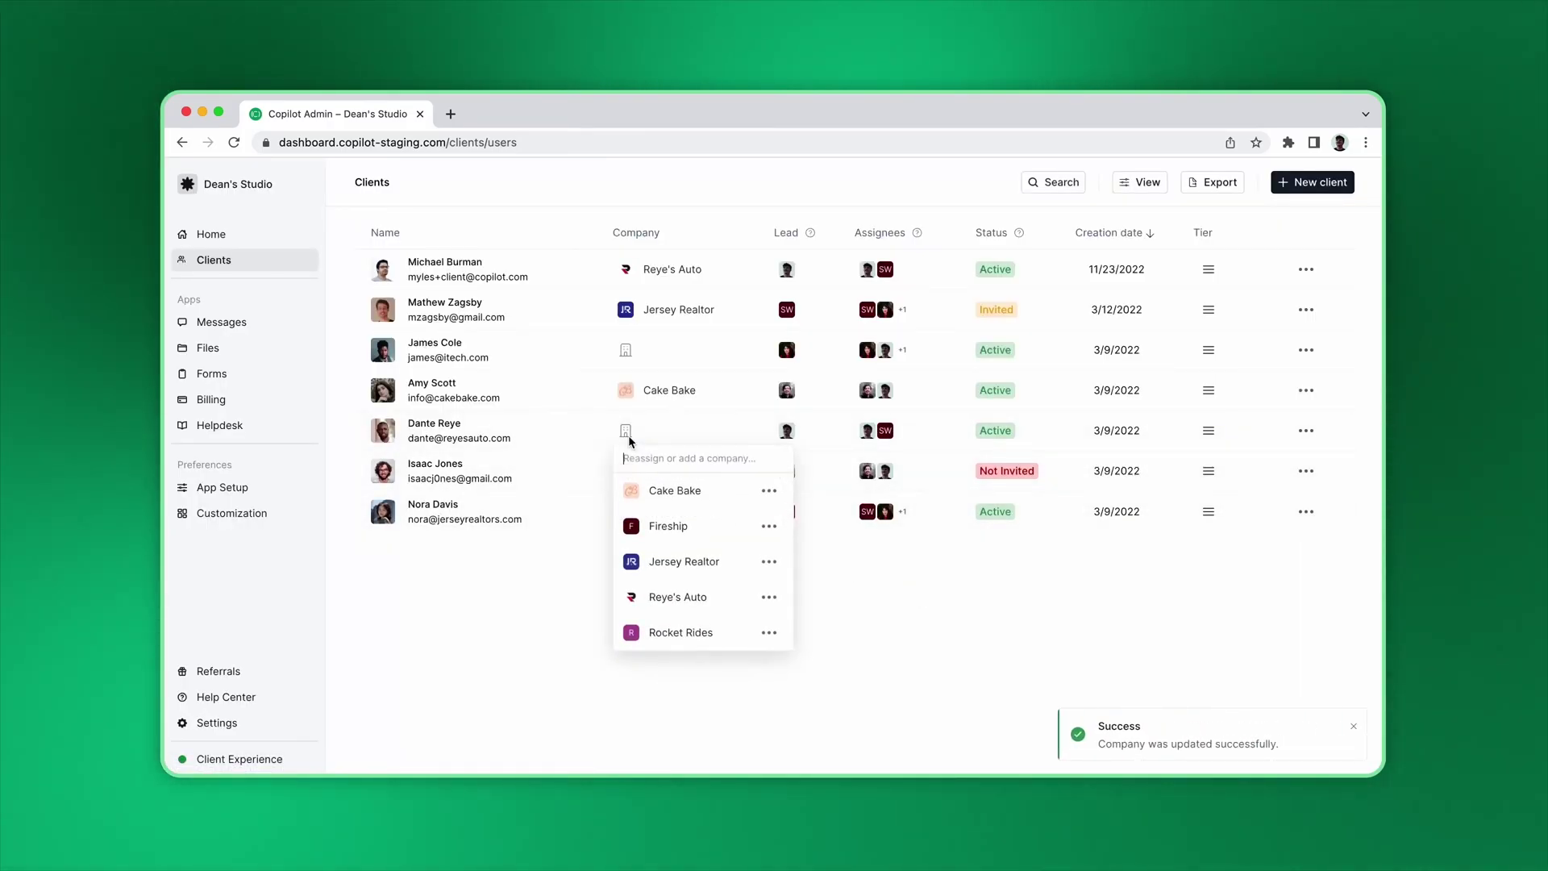
{"action": "left_click", "coordinate": [677, 597]}
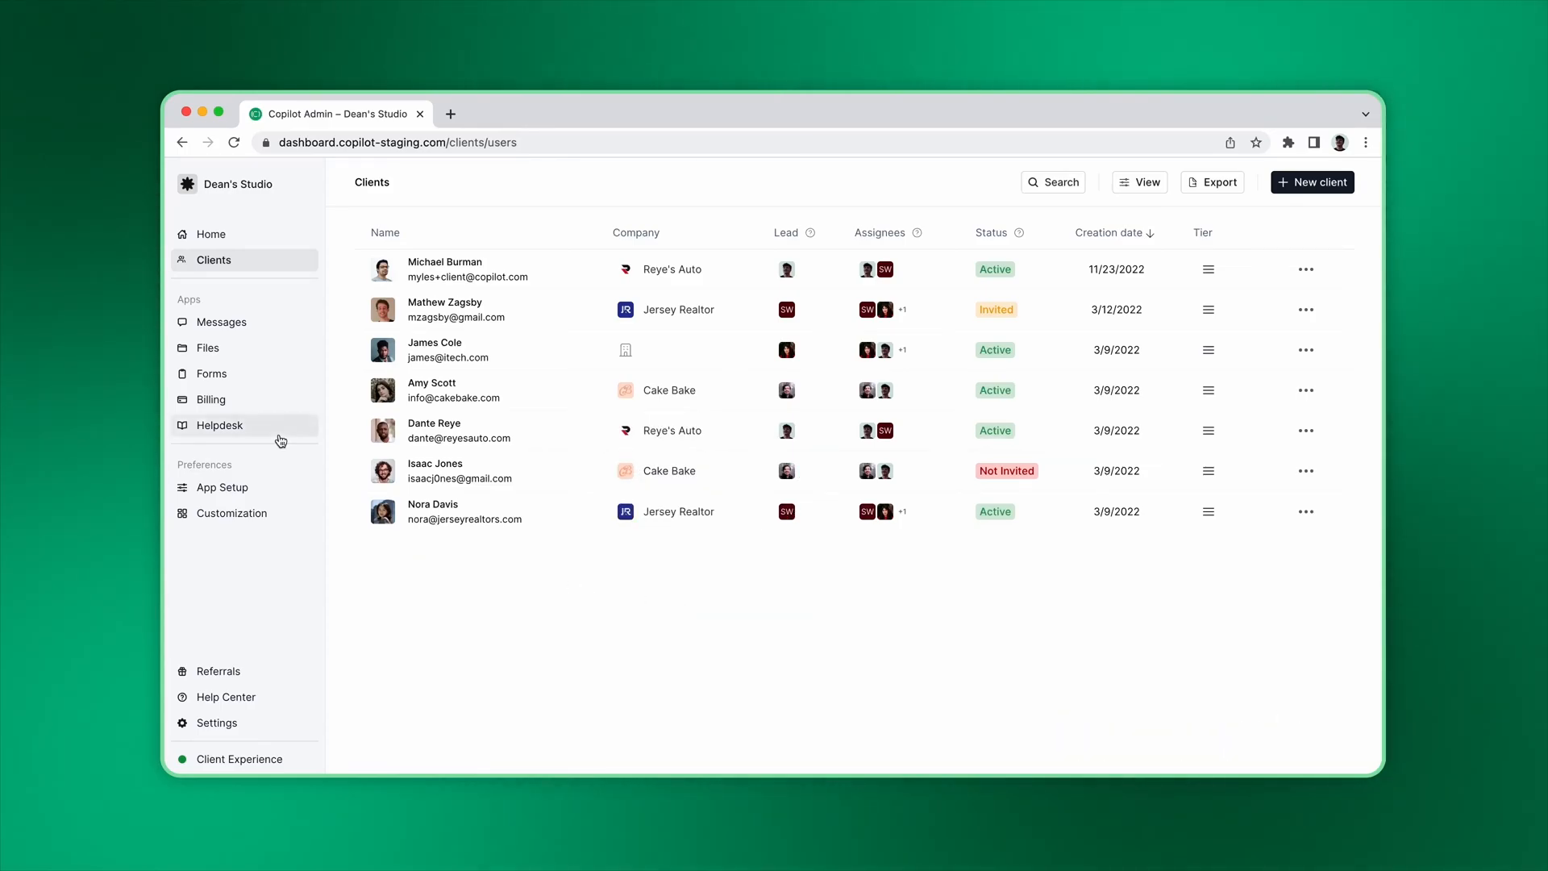
{"action": "left_click", "coordinate": [221, 325]}
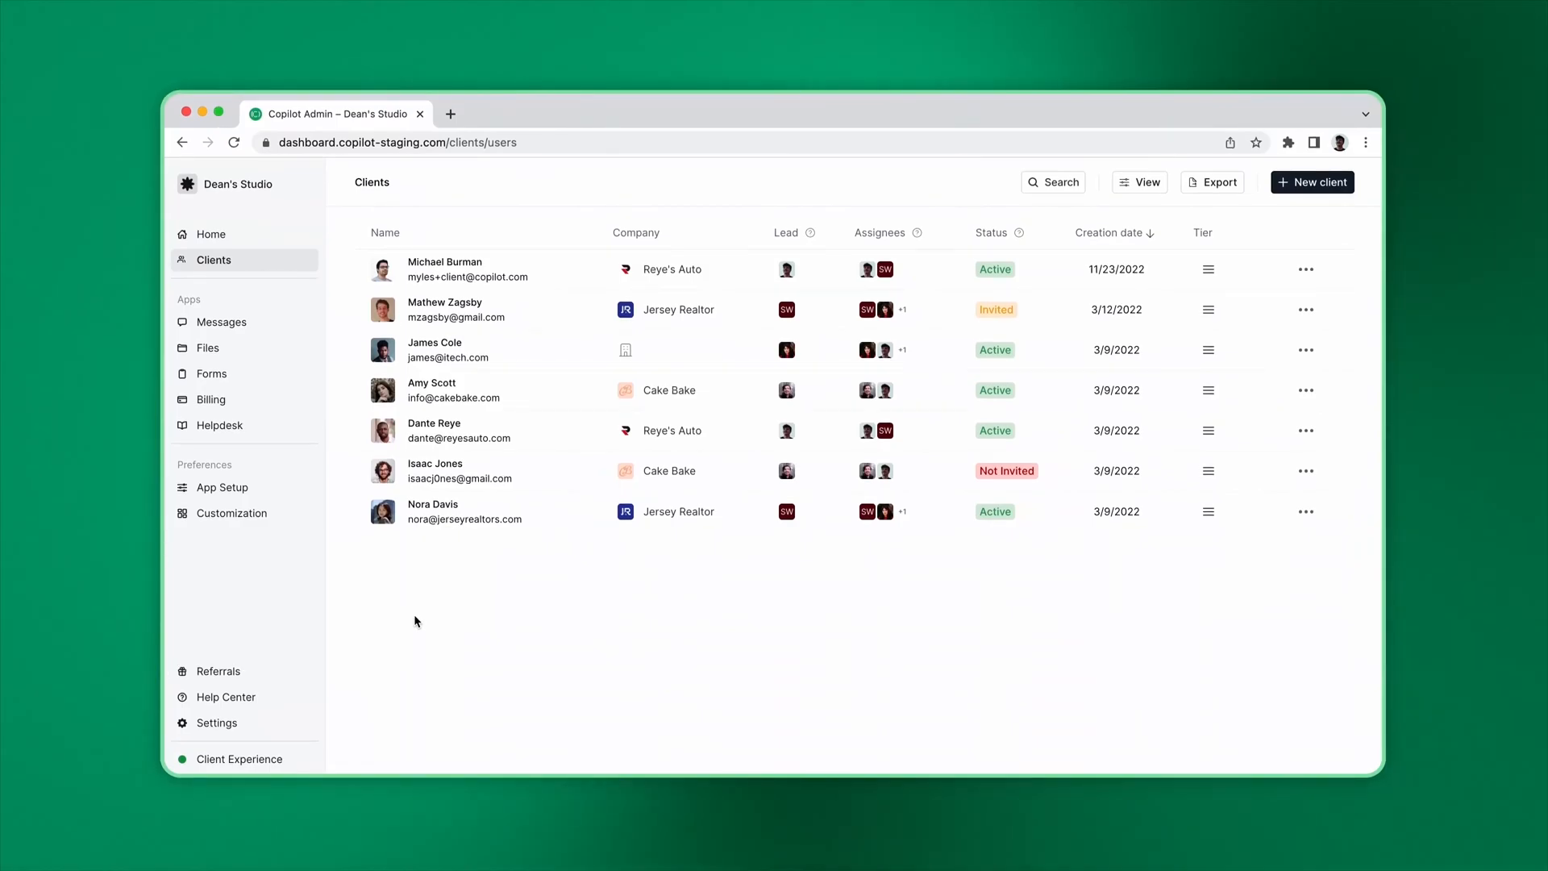
{"action": "left_click", "coordinate": [217, 723]}
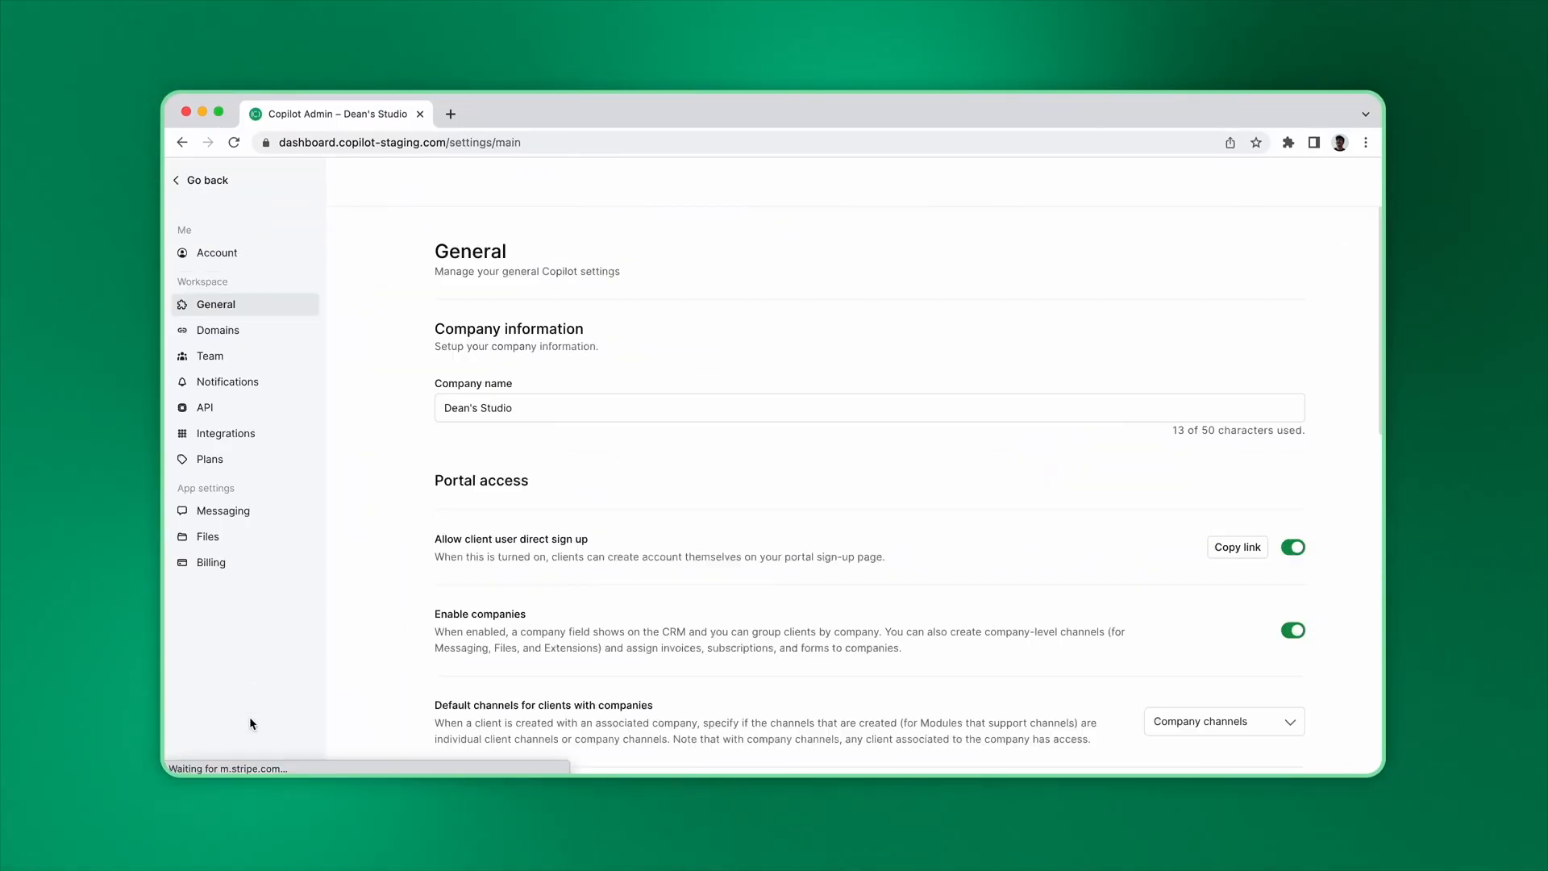
{"action": "scroll", "coordinate": [367, 613], "scroll_direction": "down", "scroll_amount": 3}
{"action": "scroll", "coordinate": [367, 614], "scroll_direction": "down", "scroll_amount": 2}
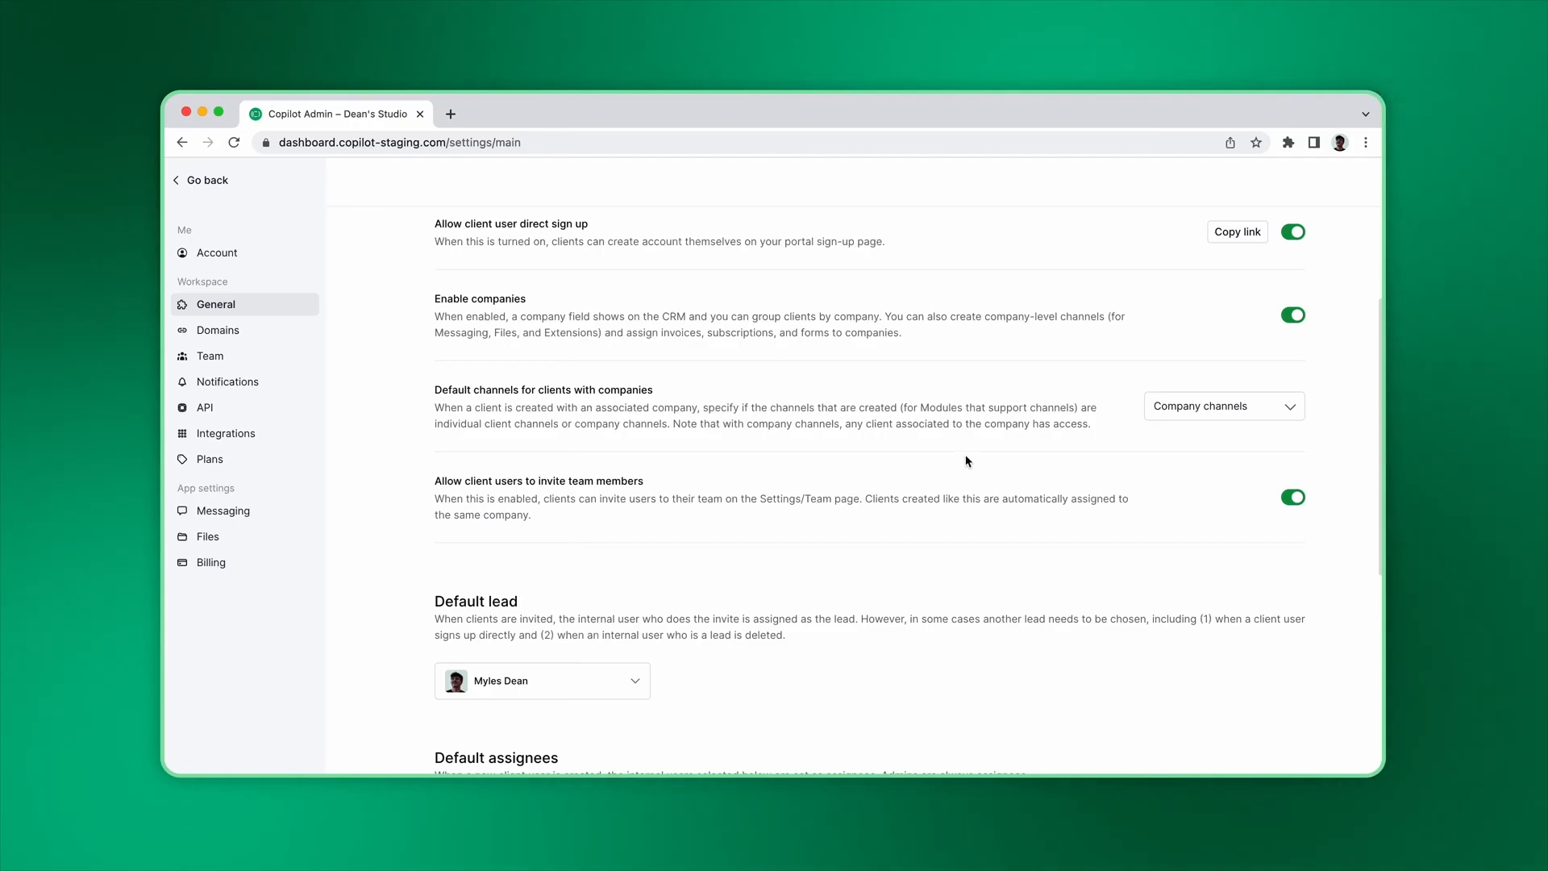
{"action": "left_click", "coordinate": [1287, 409]}
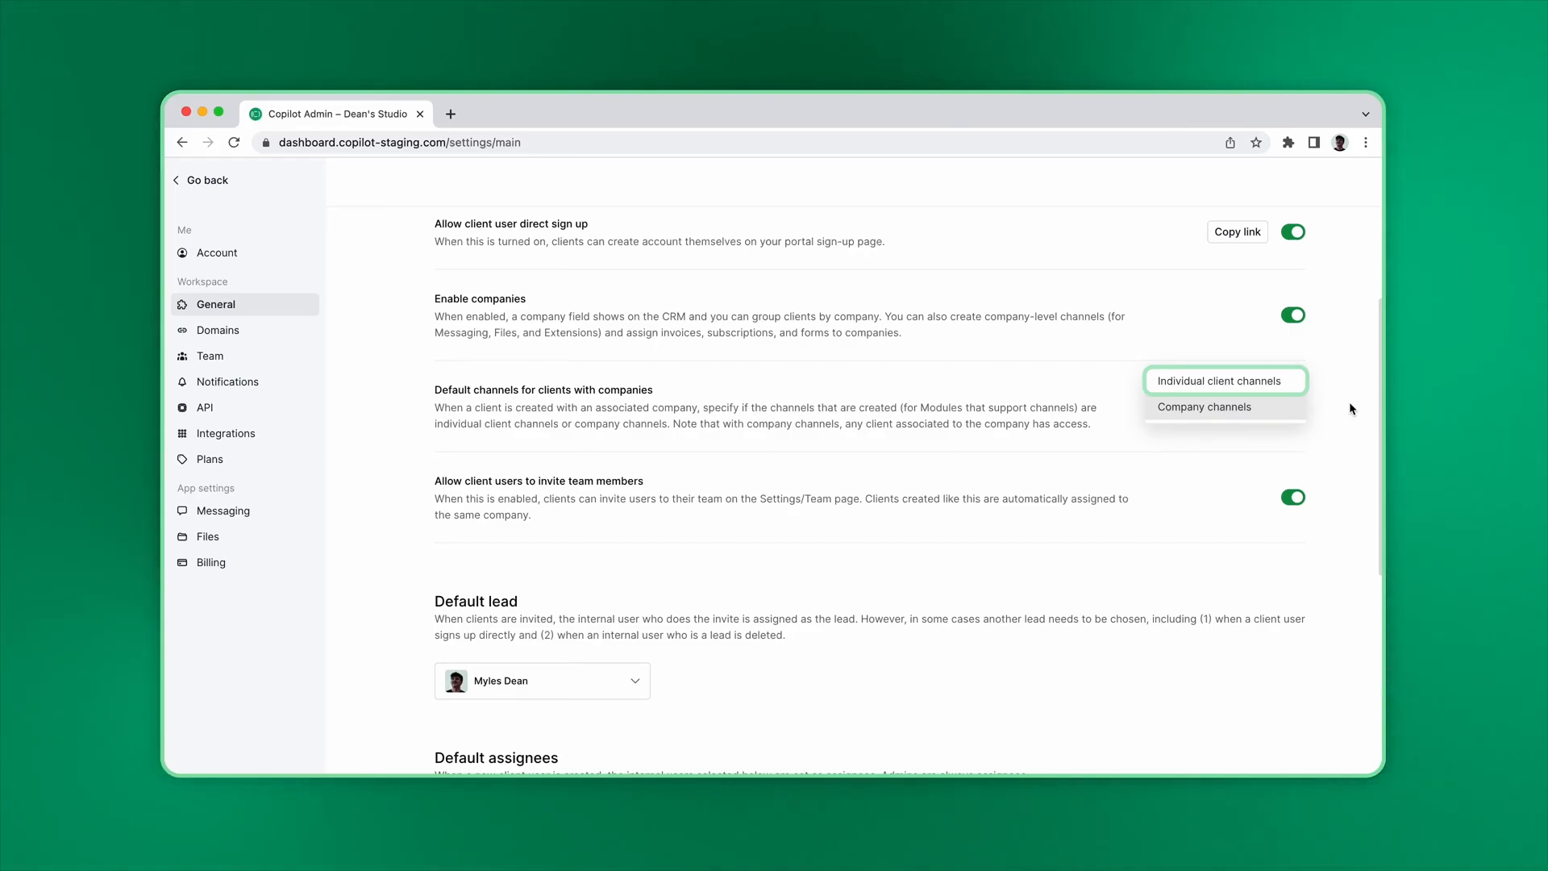
{"action": "key", "text": "Down"}
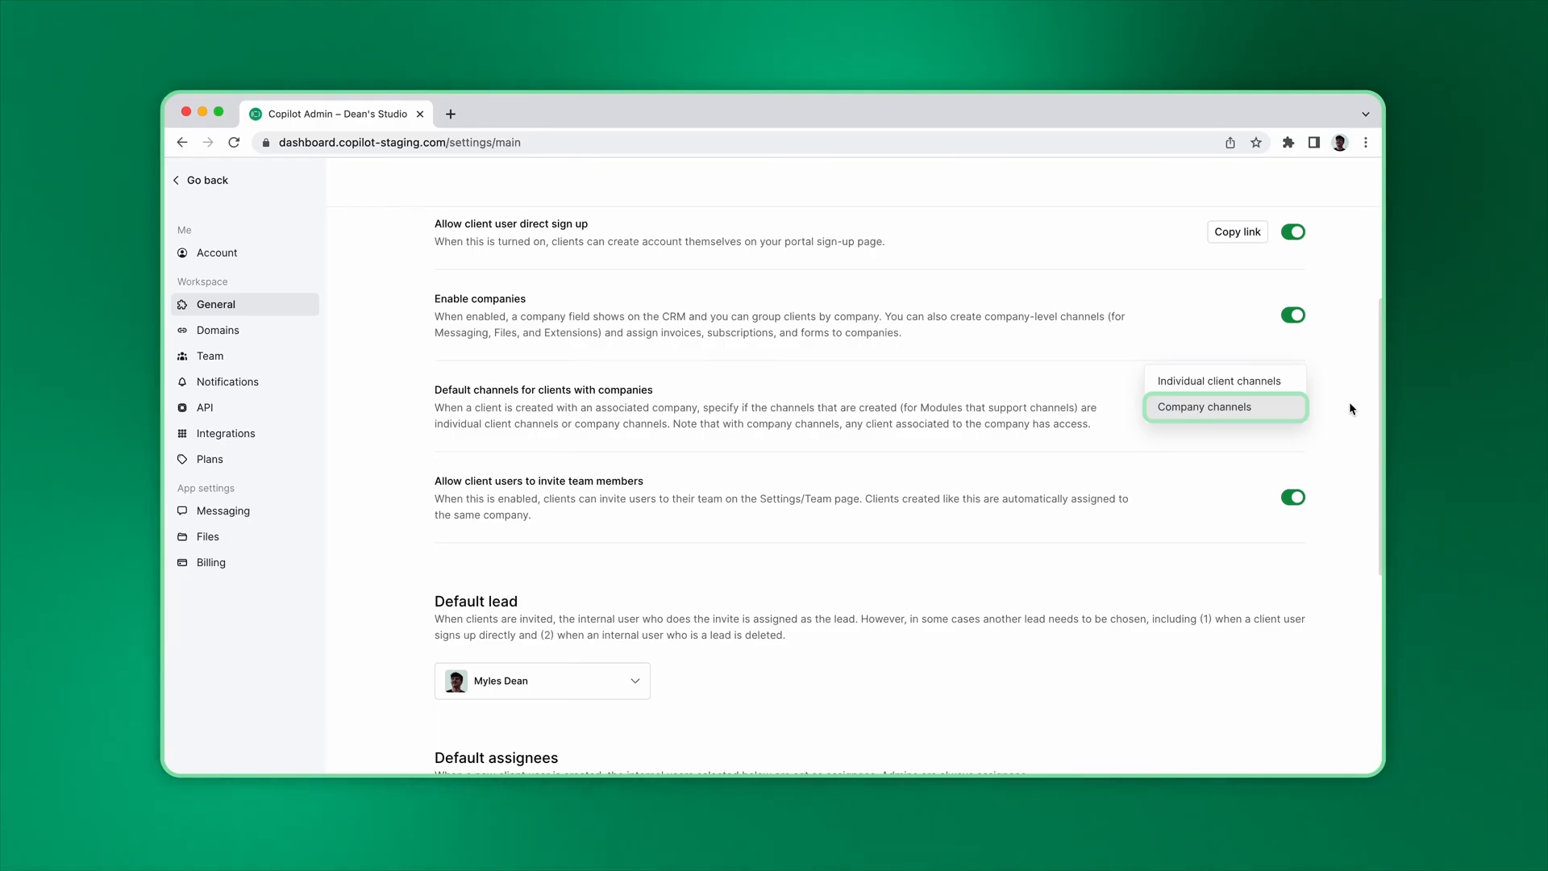
{"action": "left_click", "coordinate": [1349, 402]}
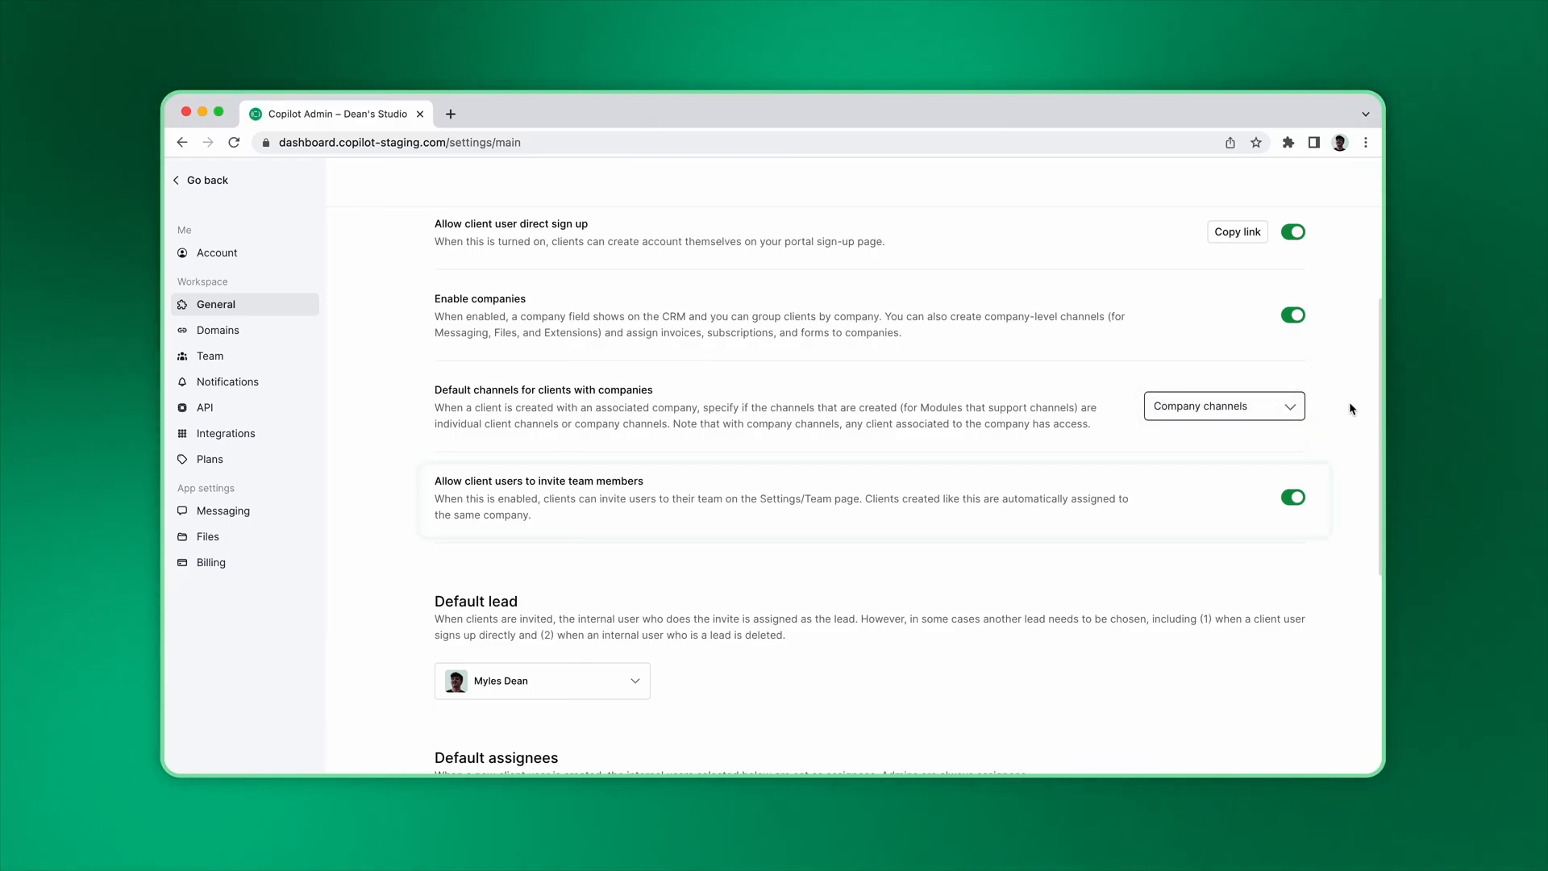